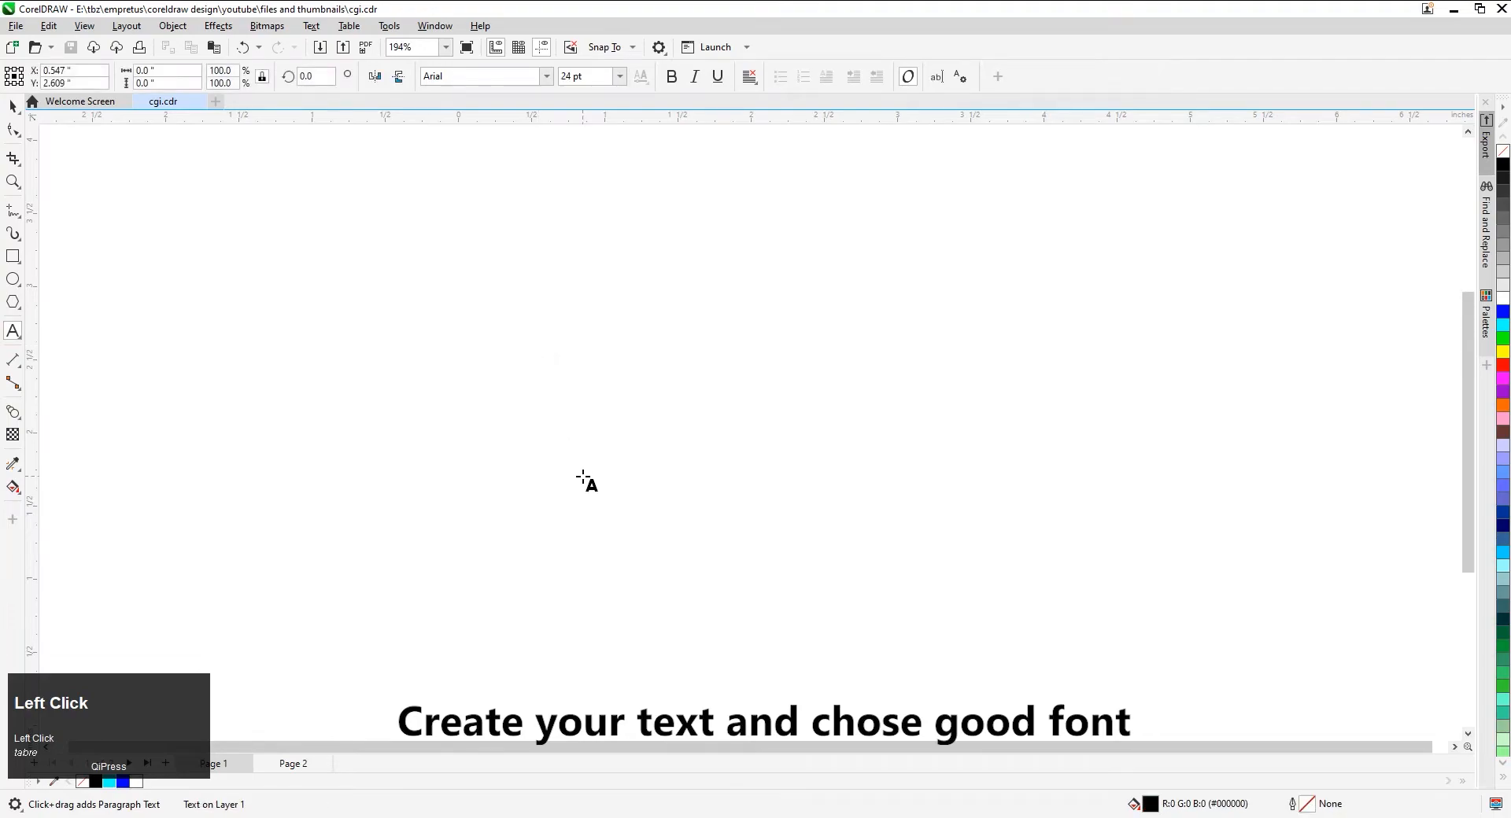
Create the text "CGI" and set its font to Futura Bk BT
{"action": "key", "text": "Caps_Lock"}
{"action": "type", "text": "CGI"}
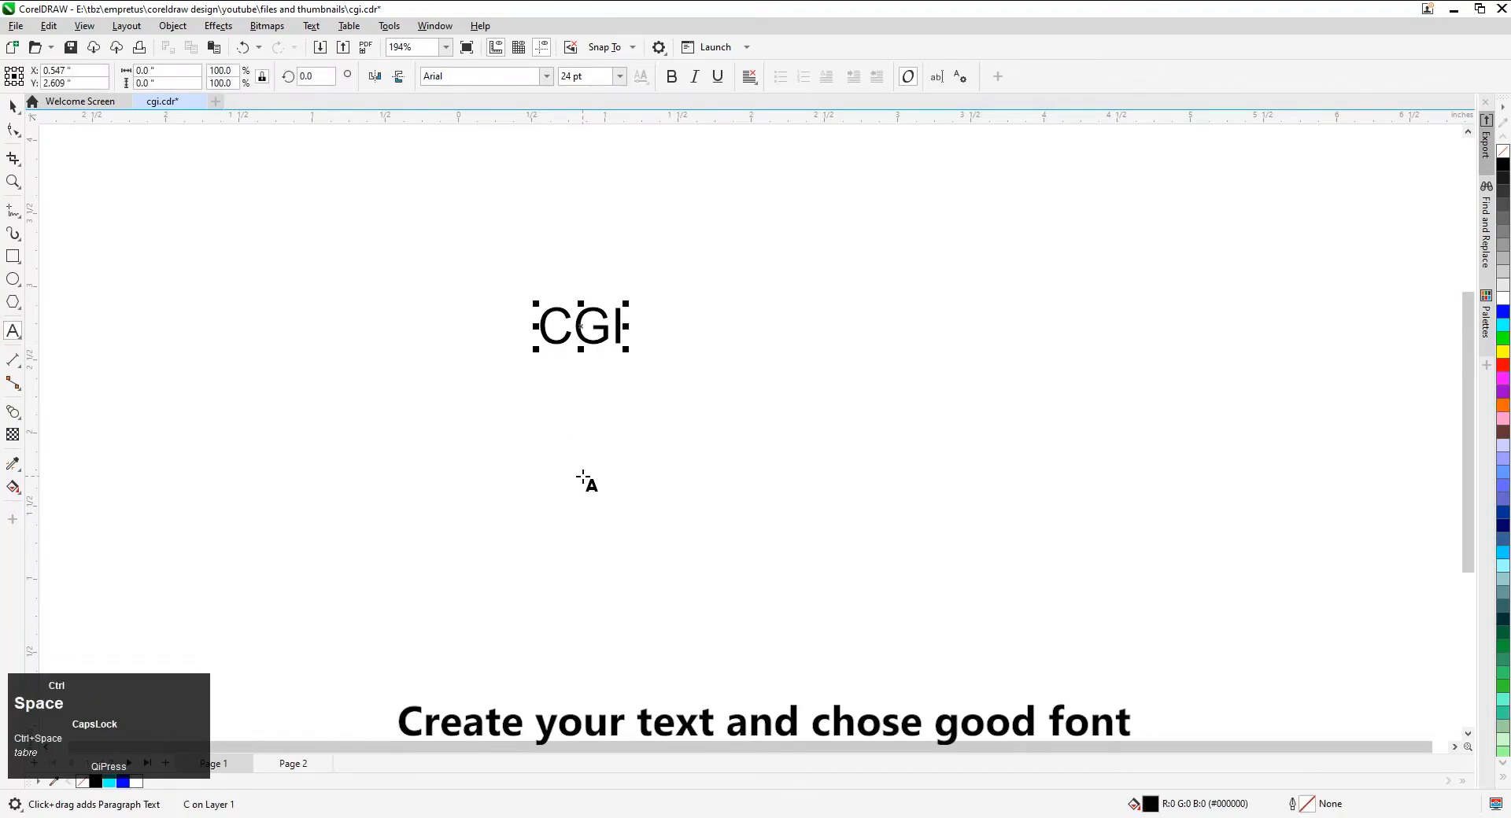
{"action": "key", "text": "ctrl+space"}
{"action": "left_click", "coordinate": [467, 79]}
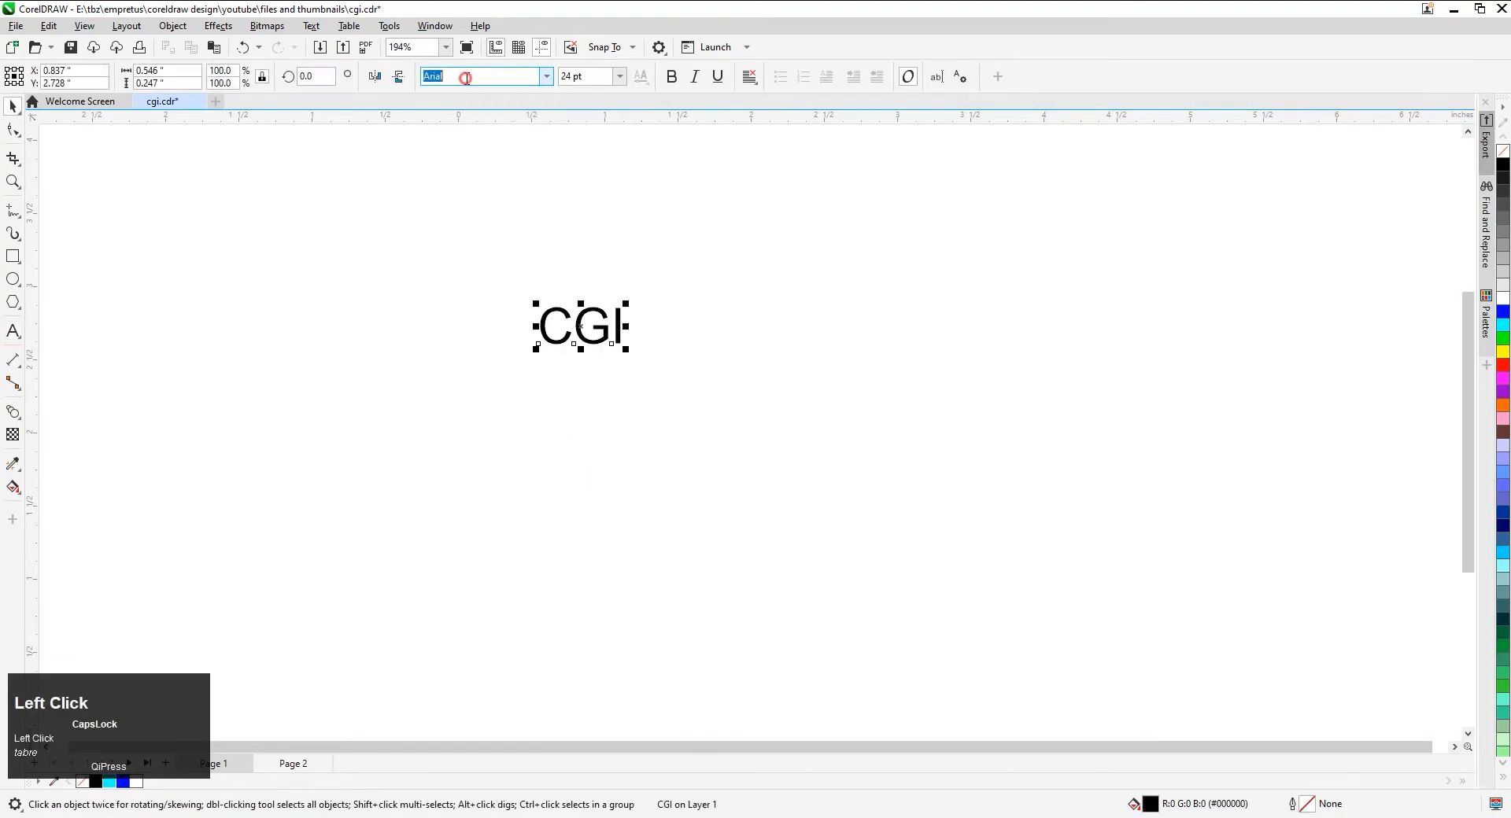
{"action": "type", "text": "FUTU"}
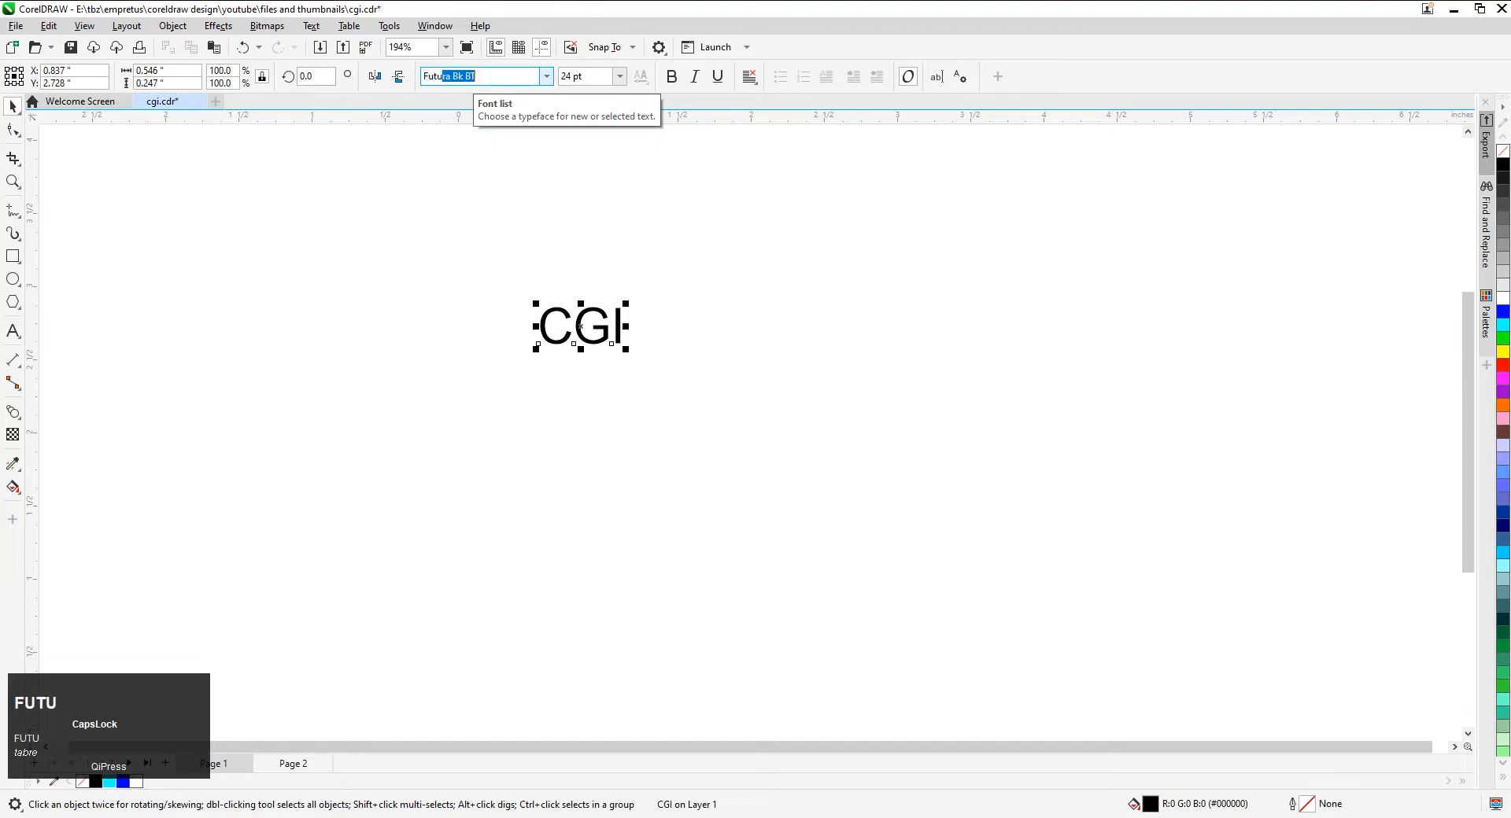
{"action": "key", "text": "Return"}
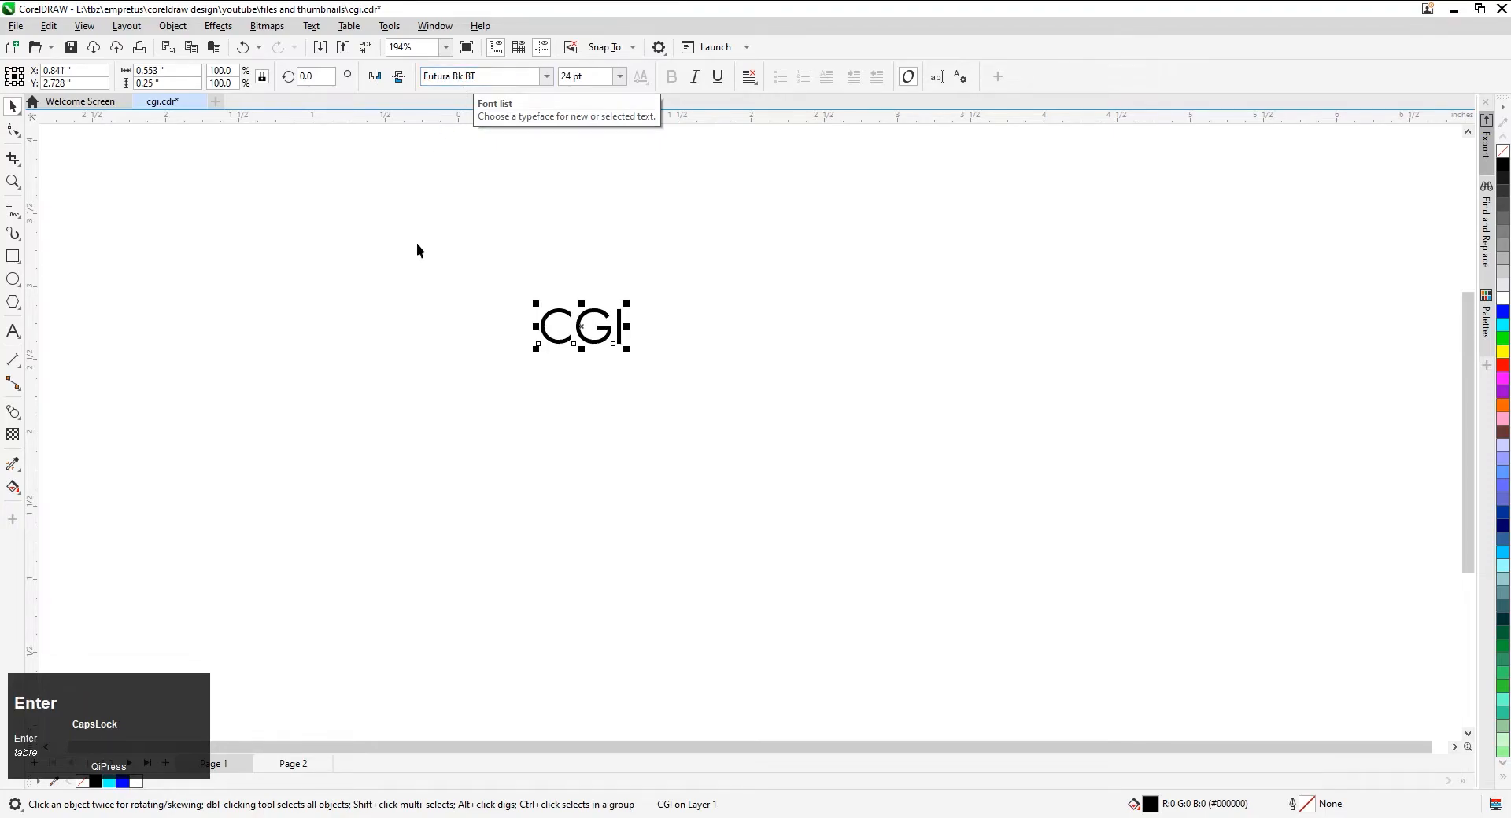
{"action": "left_click", "coordinate": [417, 351]}
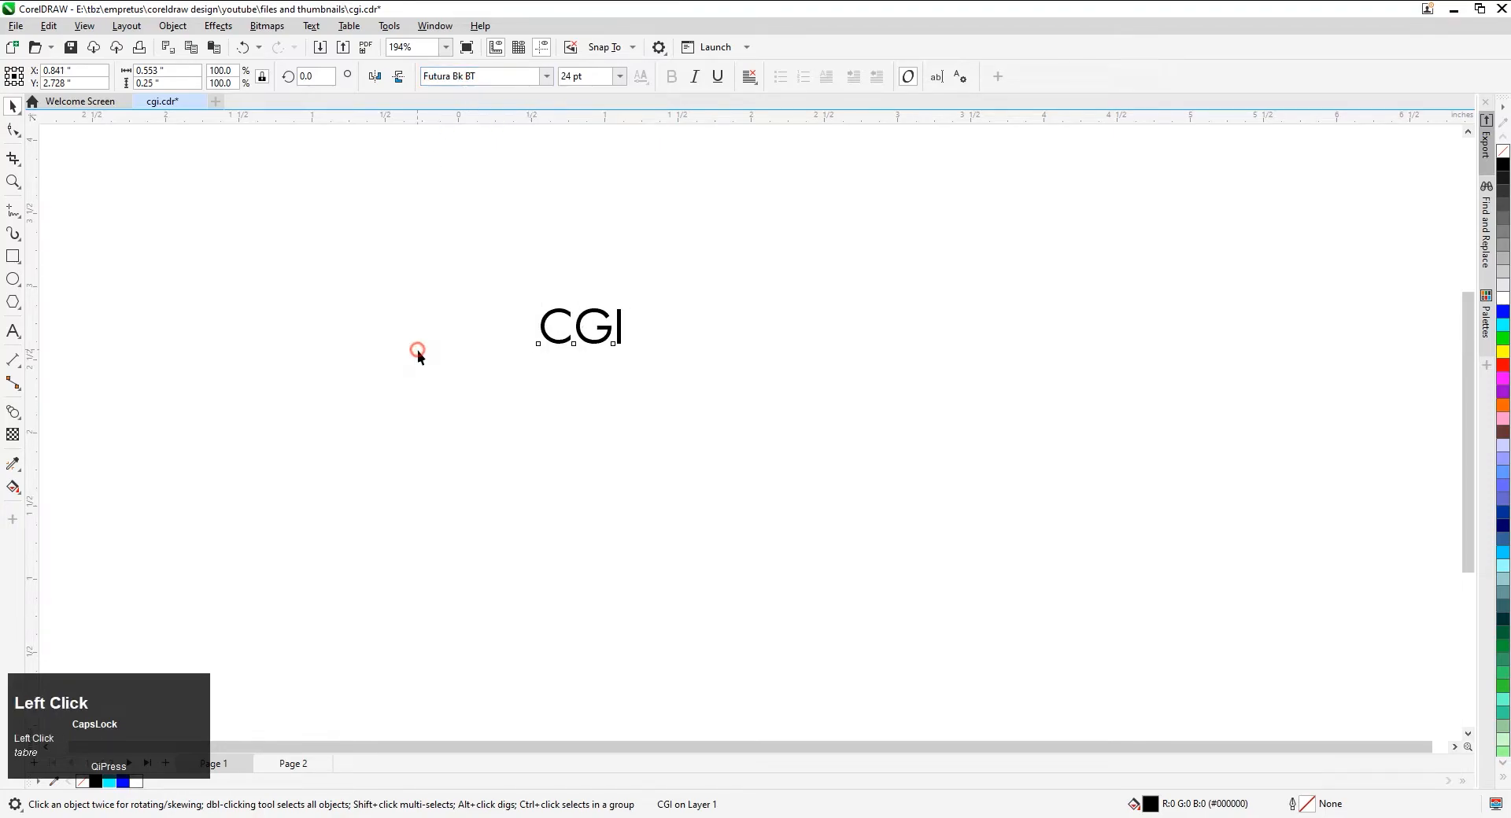
Convert the CGI text to curves and scale it up proportionally to about 1.74 in wide
{"action": "left_click", "coordinate": [564, 319]}
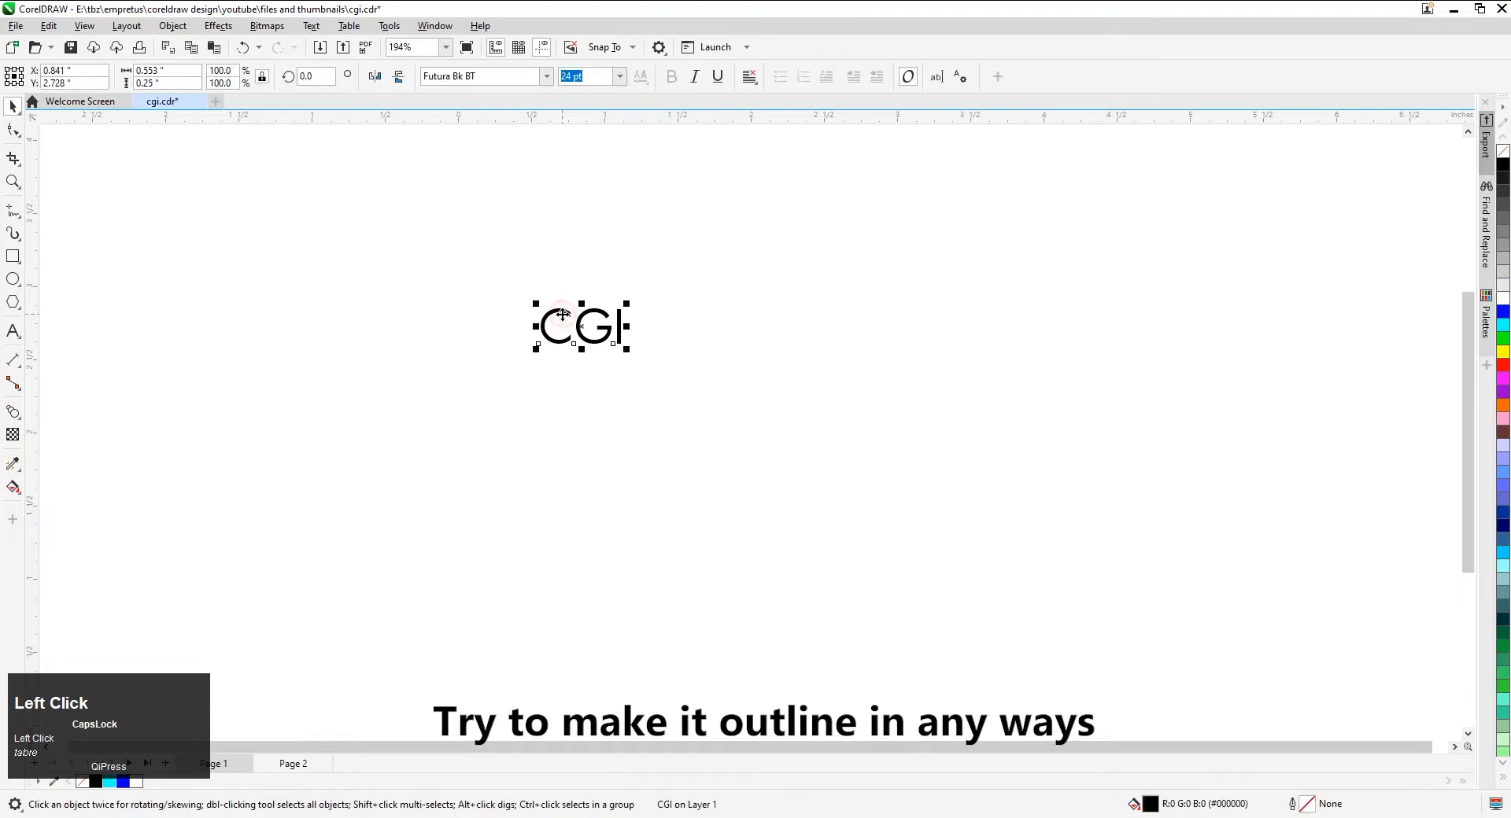
{"action": "left_click", "coordinate": [173, 26]}
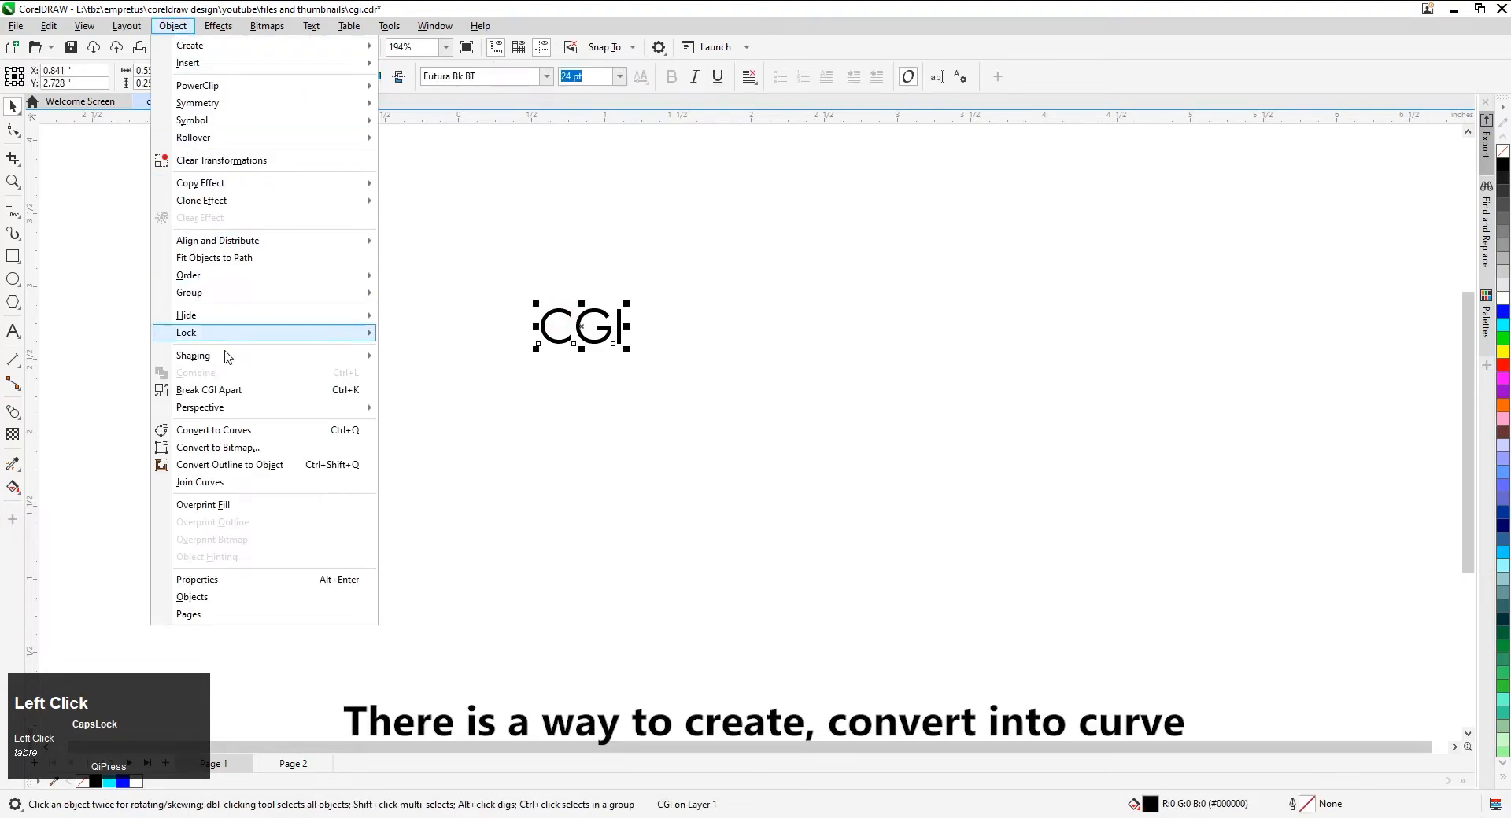
{"action": "left_click", "coordinate": [230, 430]}
{"action": "left_click_drag", "start_coordinate": [452, 290], "coordinate": [801, 471]}
{"action": "left_click", "coordinate": [887, 316]}
Give the CGI lettering a black outline and remove its fill
{"action": "scroll", "coordinate": [748, 321], "scroll_direction": "up", "scroll_amount": 1}
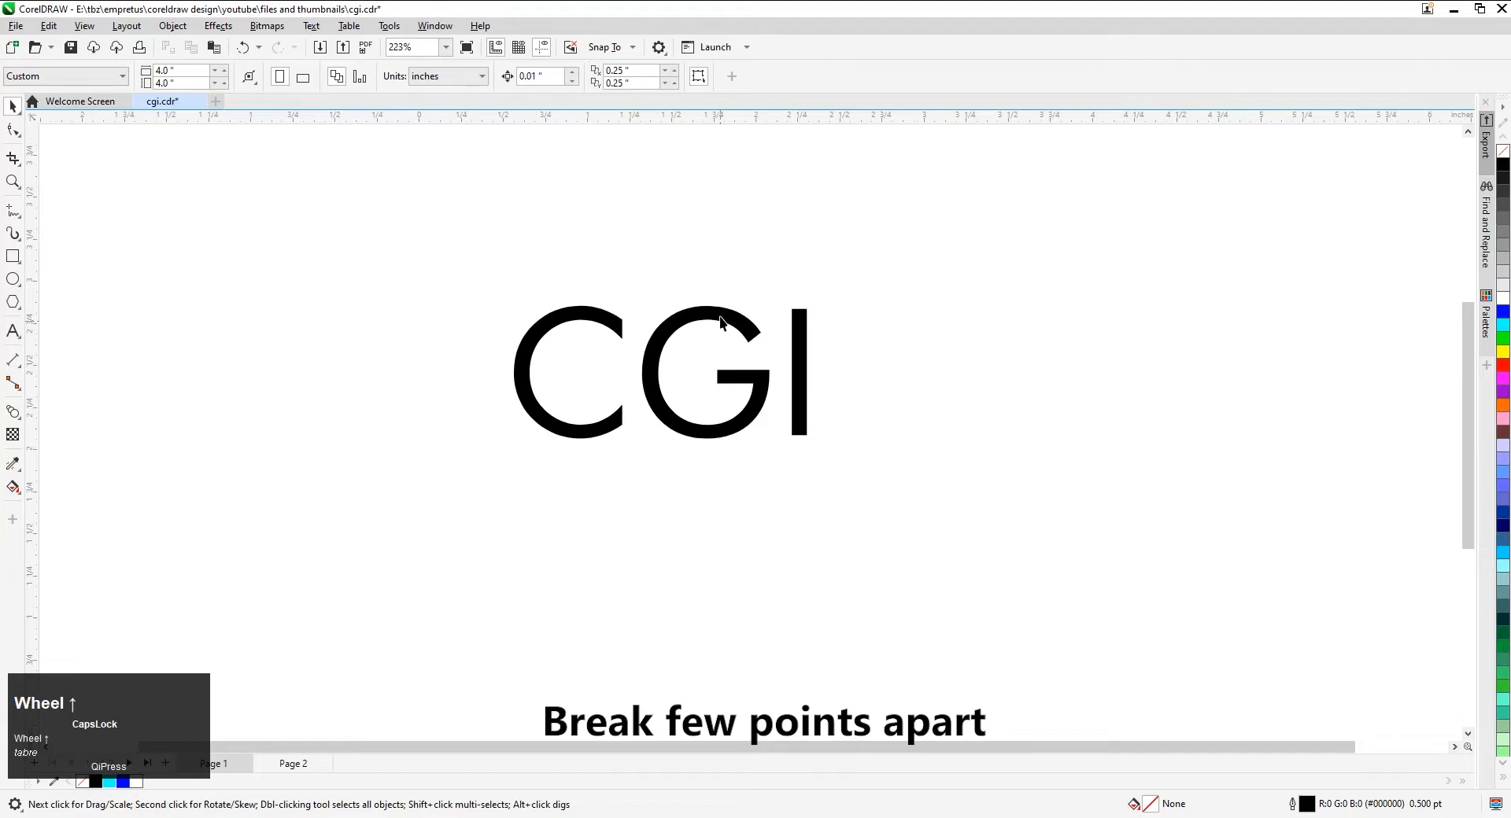
{"action": "left_click", "coordinate": [721, 317]}
{"action": "right_click", "coordinate": [1503, 164]}
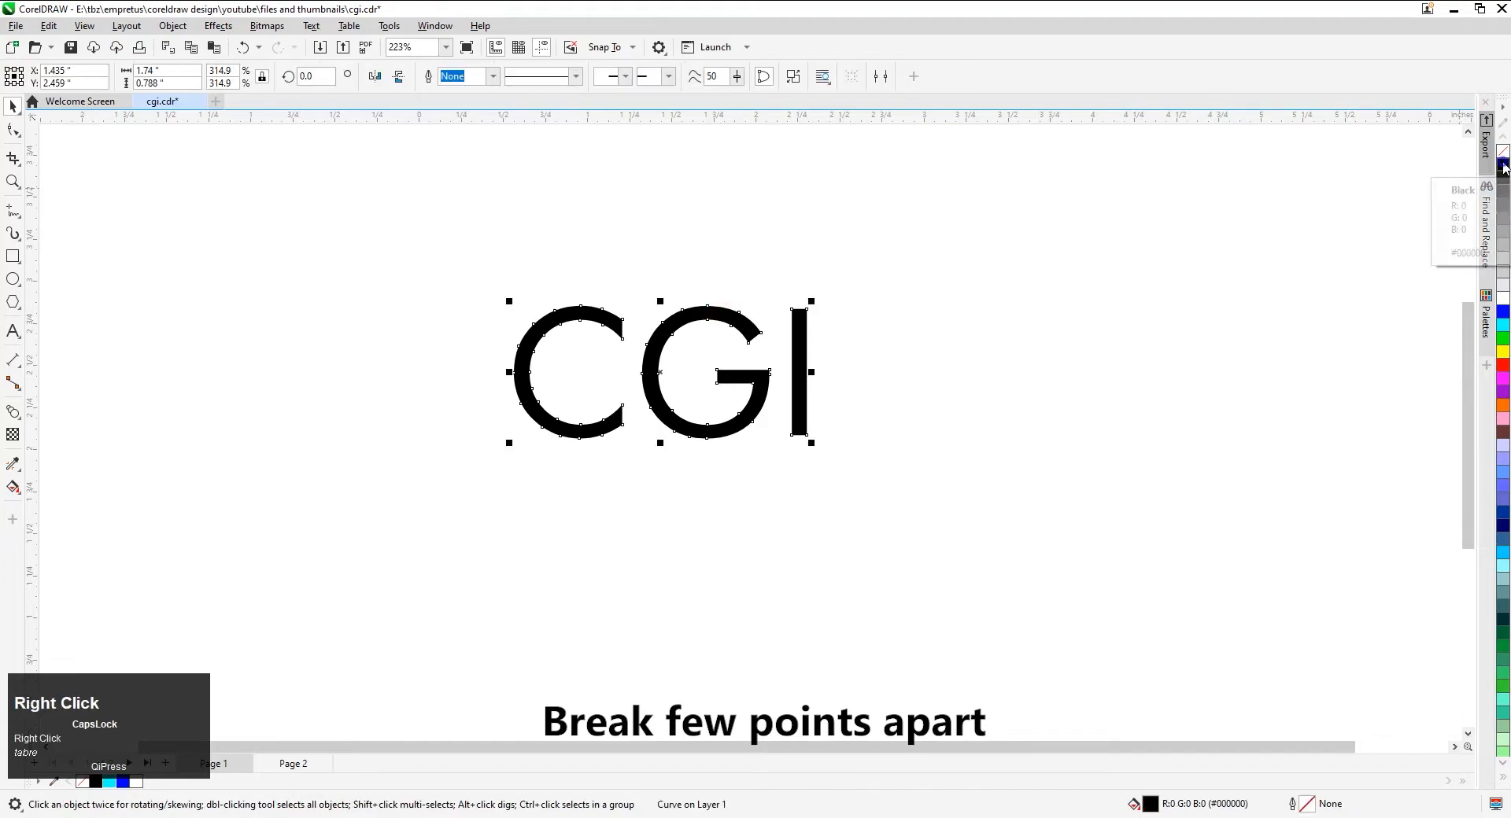
{"action": "left_click", "coordinate": [1503, 151]}
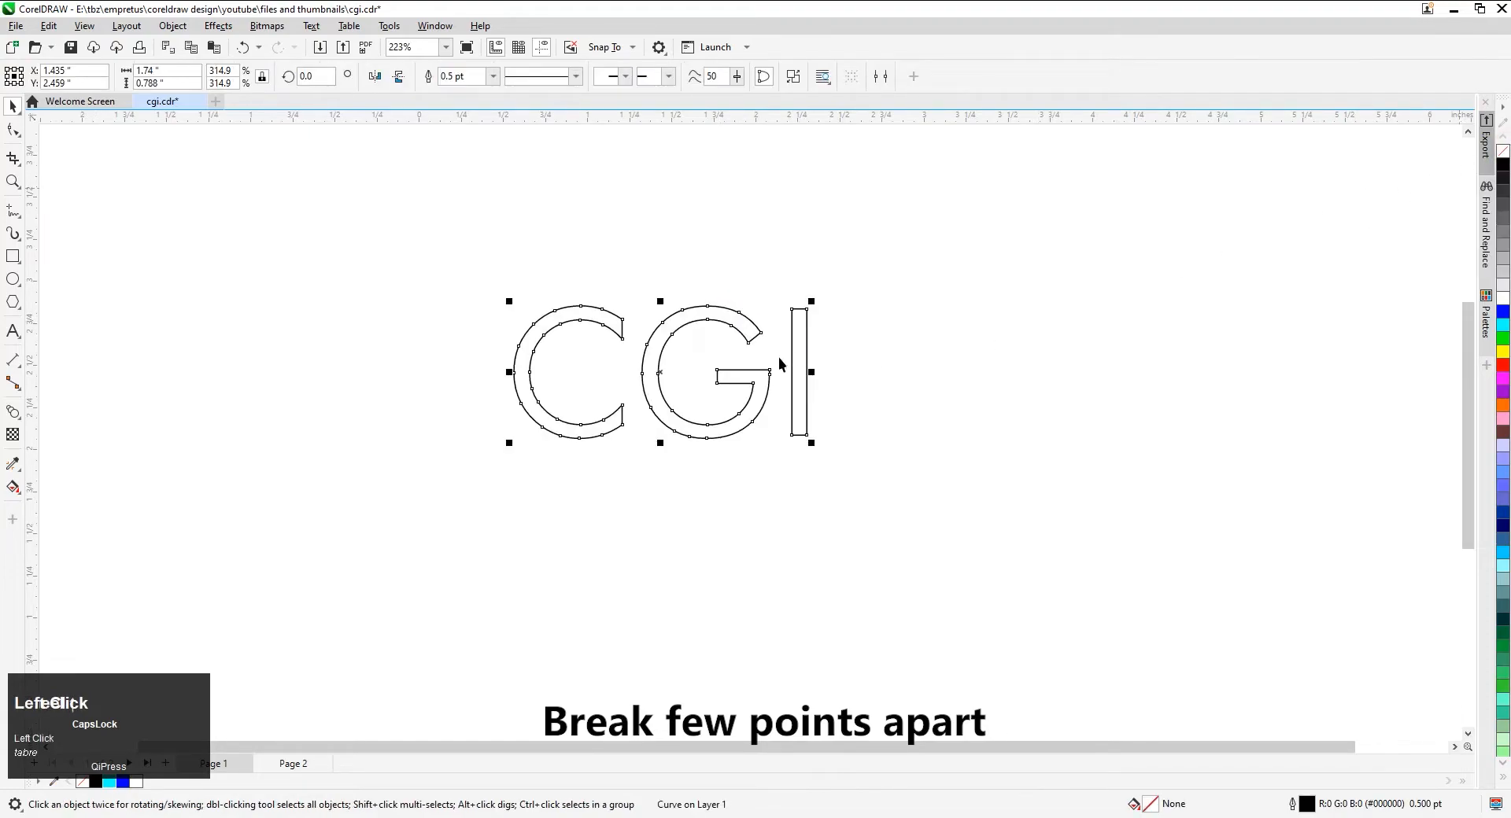
Break the I's outline apart at its upper-right and lower-right corner nodes
{"action": "scroll", "coordinate": [780, 359], "scroll_direction": "up", "scroll_amount": 1}
{"action": "left_click", "coordinate": [13, 130]}
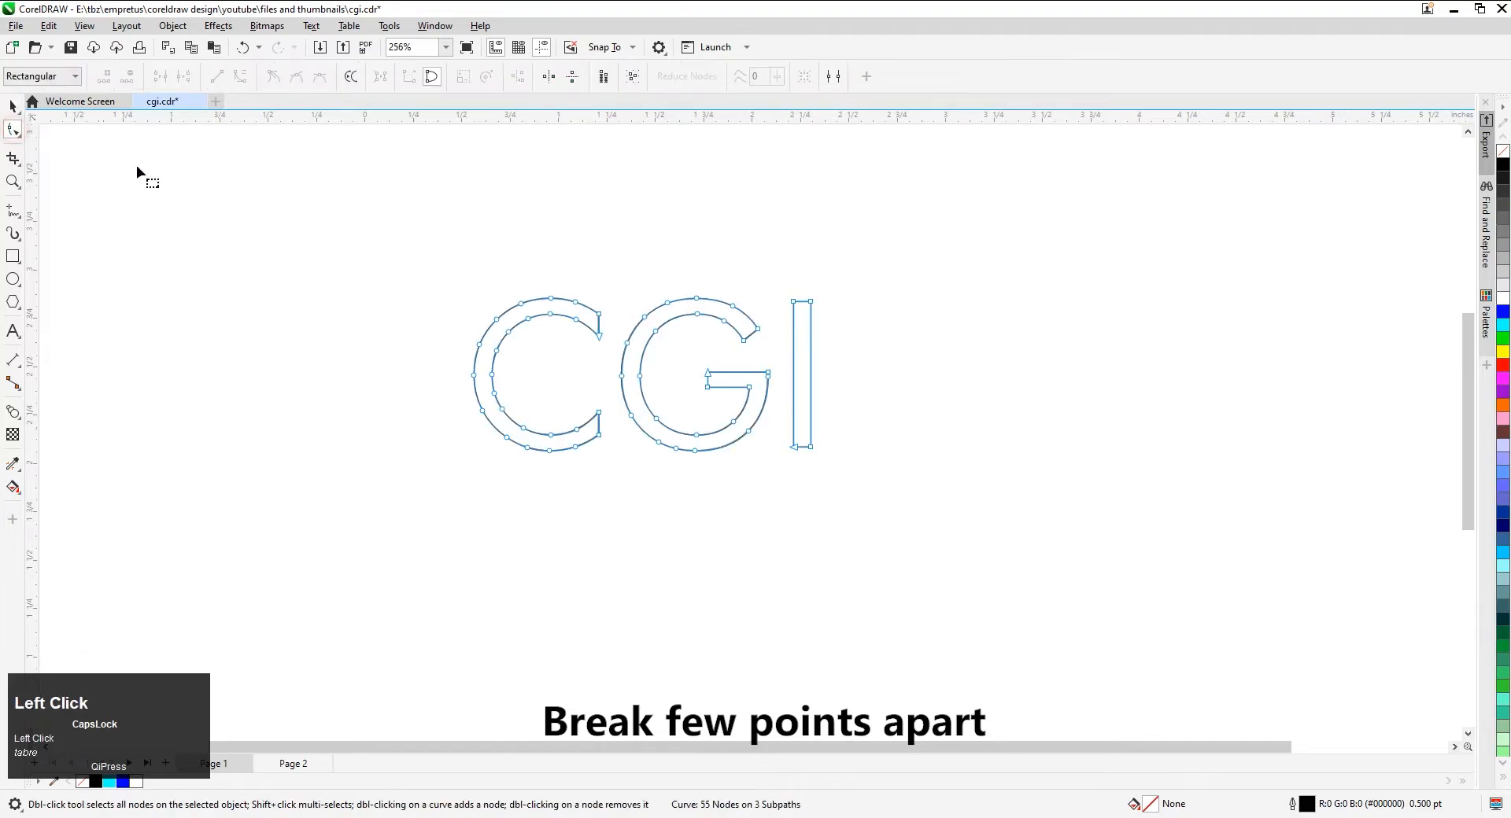
{"action": "scroll", "coordinate": [862, 362], "scroll_direction": "up", "scroll_amount": 1}
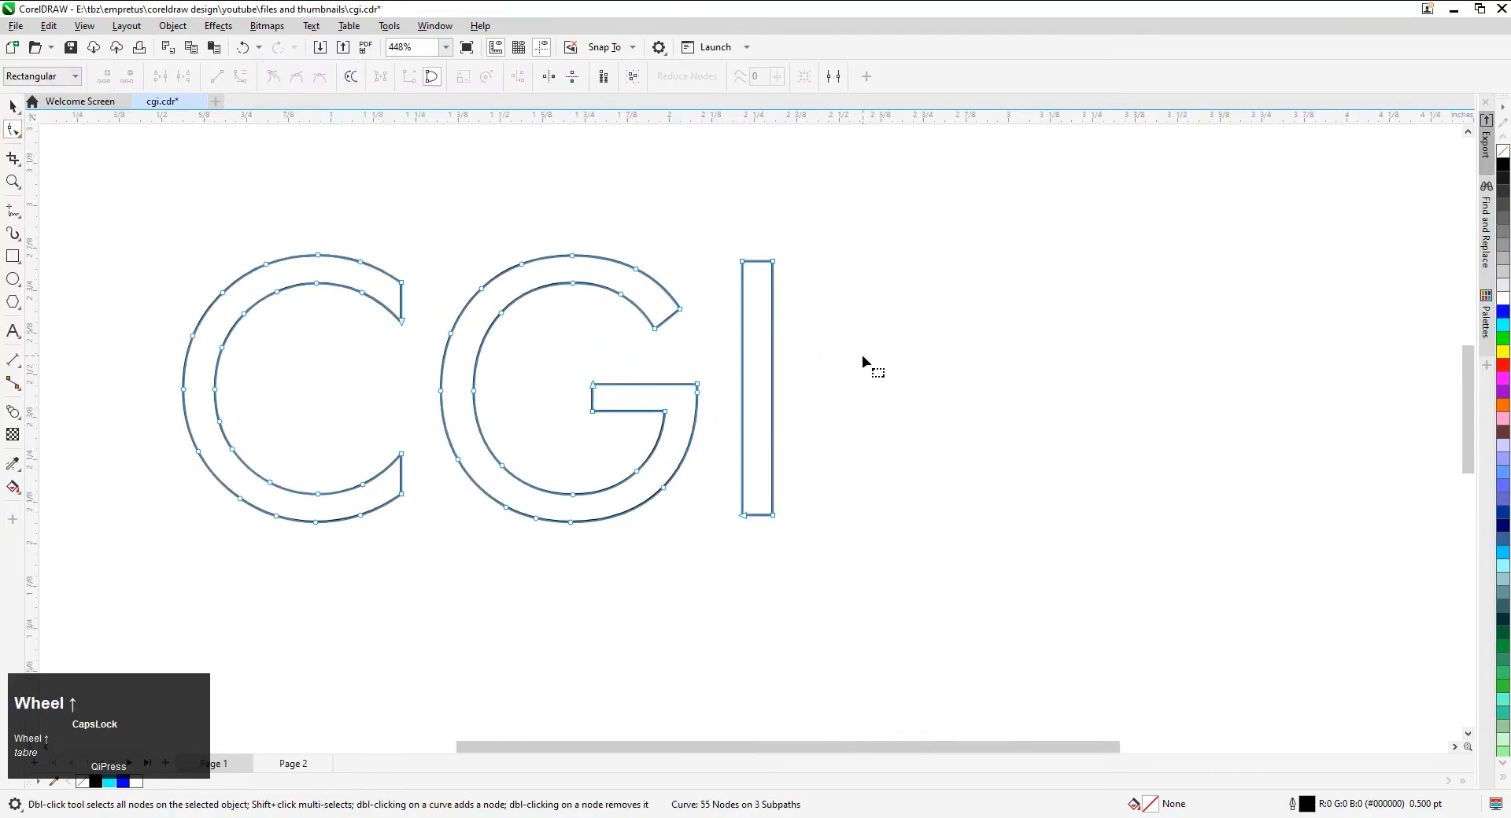
{"action": "left_click", "coordinate": [773, 262]}
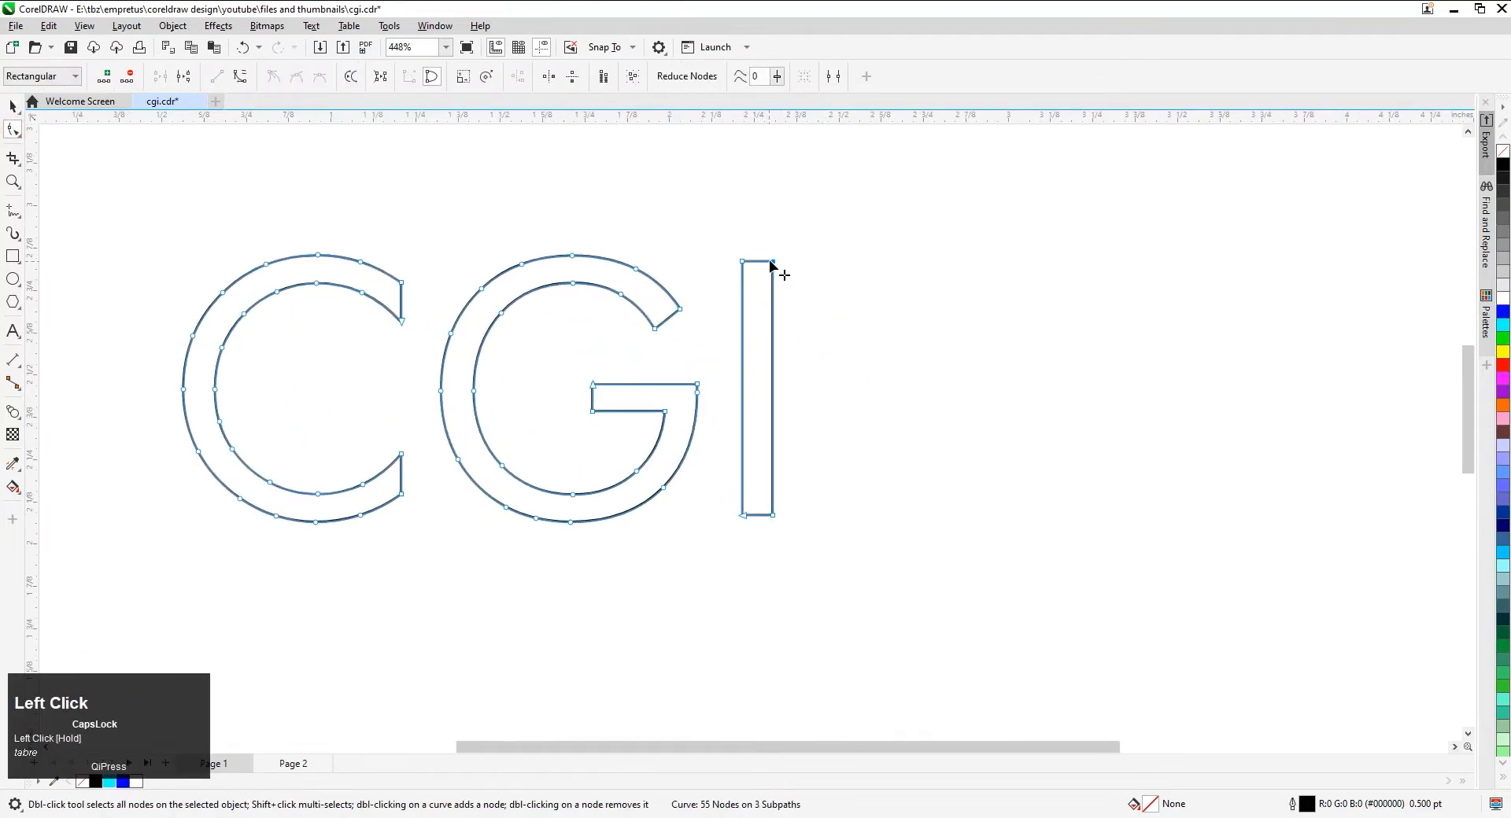
{"action": "right_click", "coordinate": [772, 264]}
{"action": "left_click", "coordinate": [802, 331]}
{"action": "right_click", "coordinate": [770, 518]}
{"action": "left_click", "coordinate": [803, 580]}
Break the G's outline apart at the outer node of its upper end and the top-left node of its crossbar
{"action": "right_click", "coordinate": [682, 311]}
{"action": "left_click", "coordinate": [725, 378]}
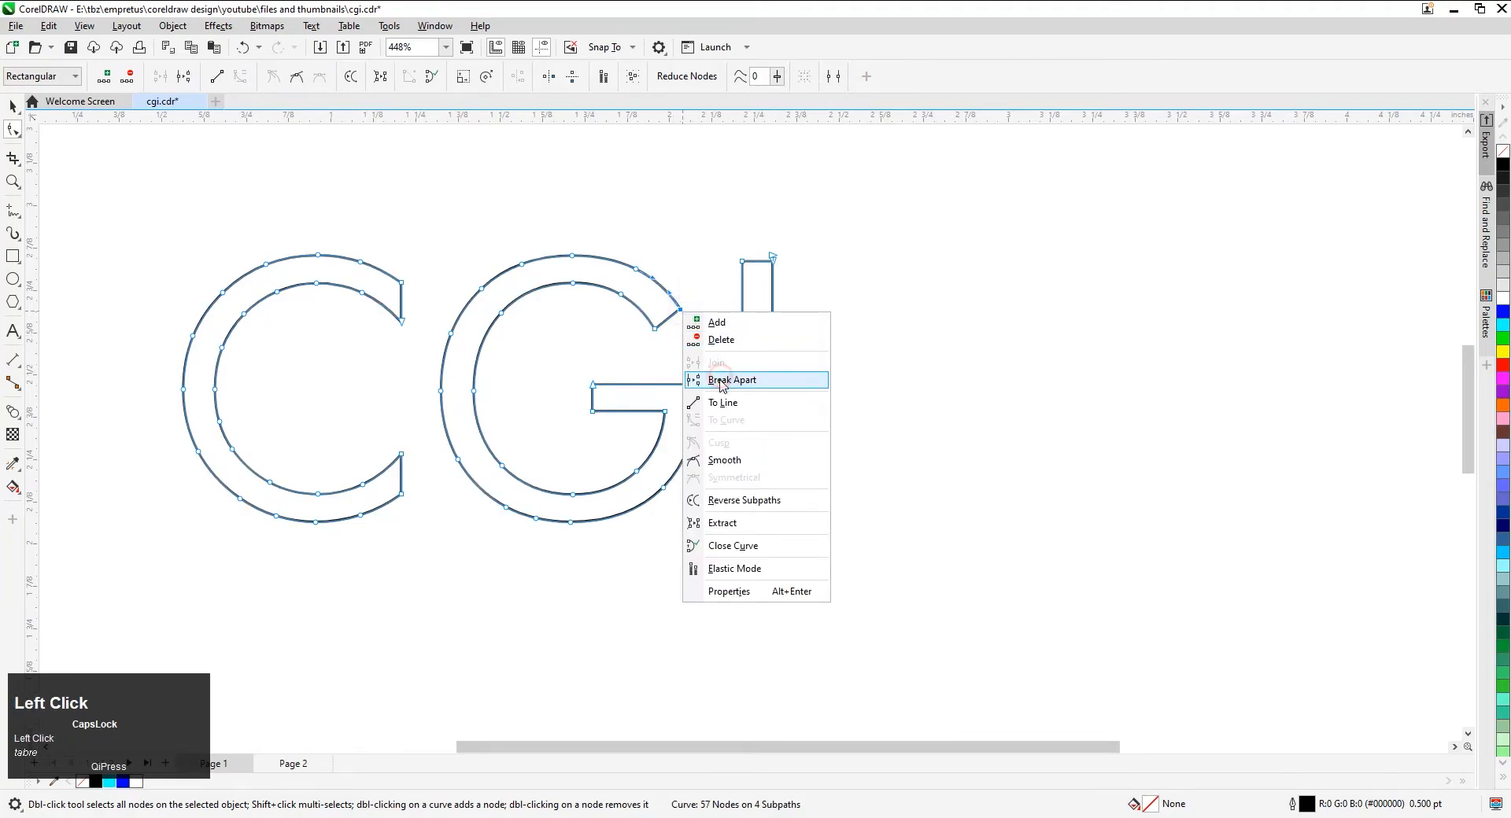
{"action": "right_click", "coordinate": [593, 385]}
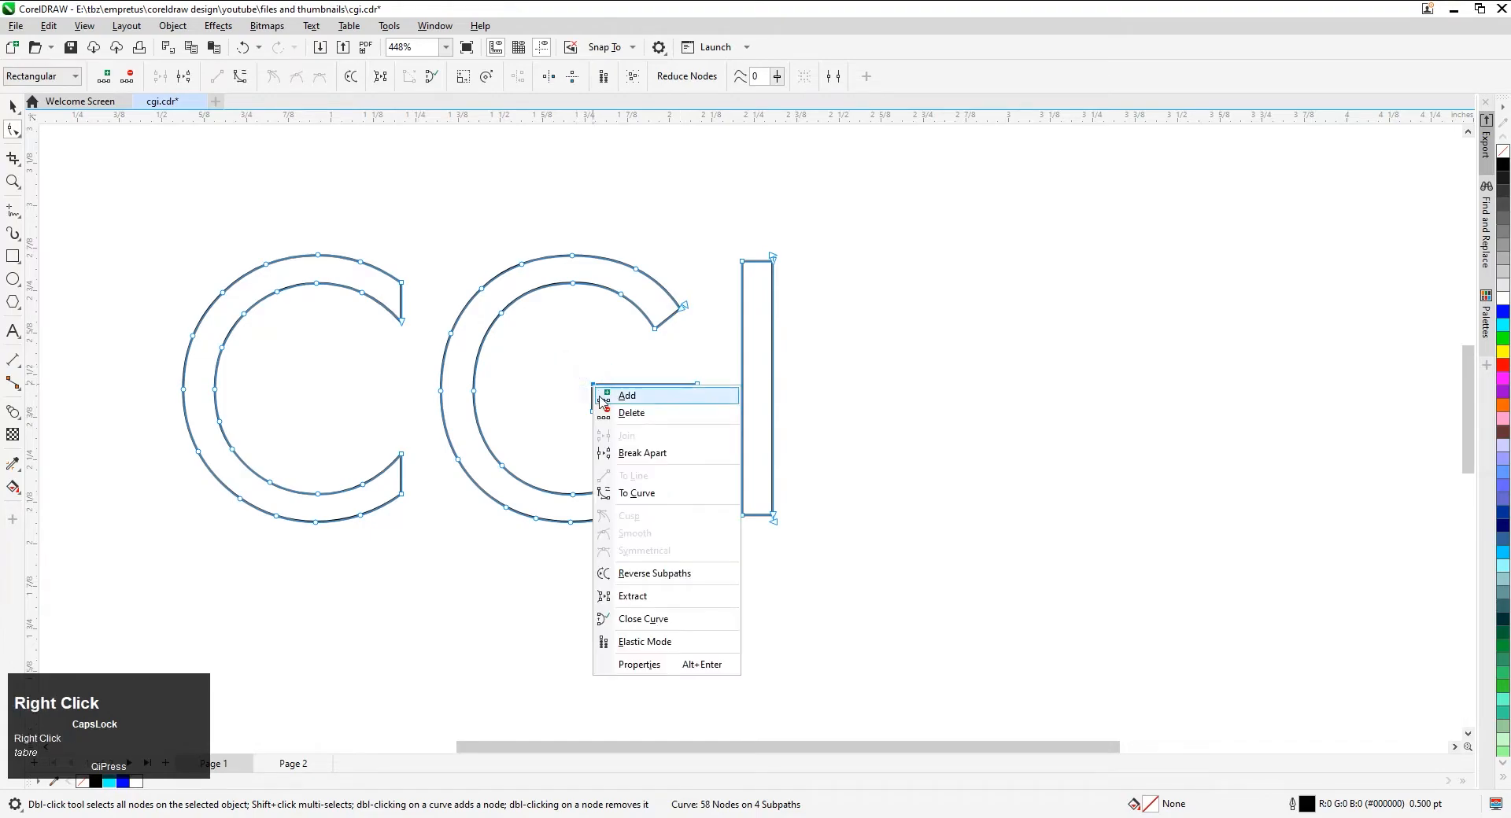
{"action": "left_click", "coordinate": [626, 449]}
Break the C's outline apart at the outer corner nodes of its upper and lower ends
{"action": "left_click_drag", "start_coordinate": [412, 268], "coordinate": [402, 286]}
{"action": "right_click", "coordinate": [401, 286]}
{"action": "left_click", "coordinate": [425, 344]}
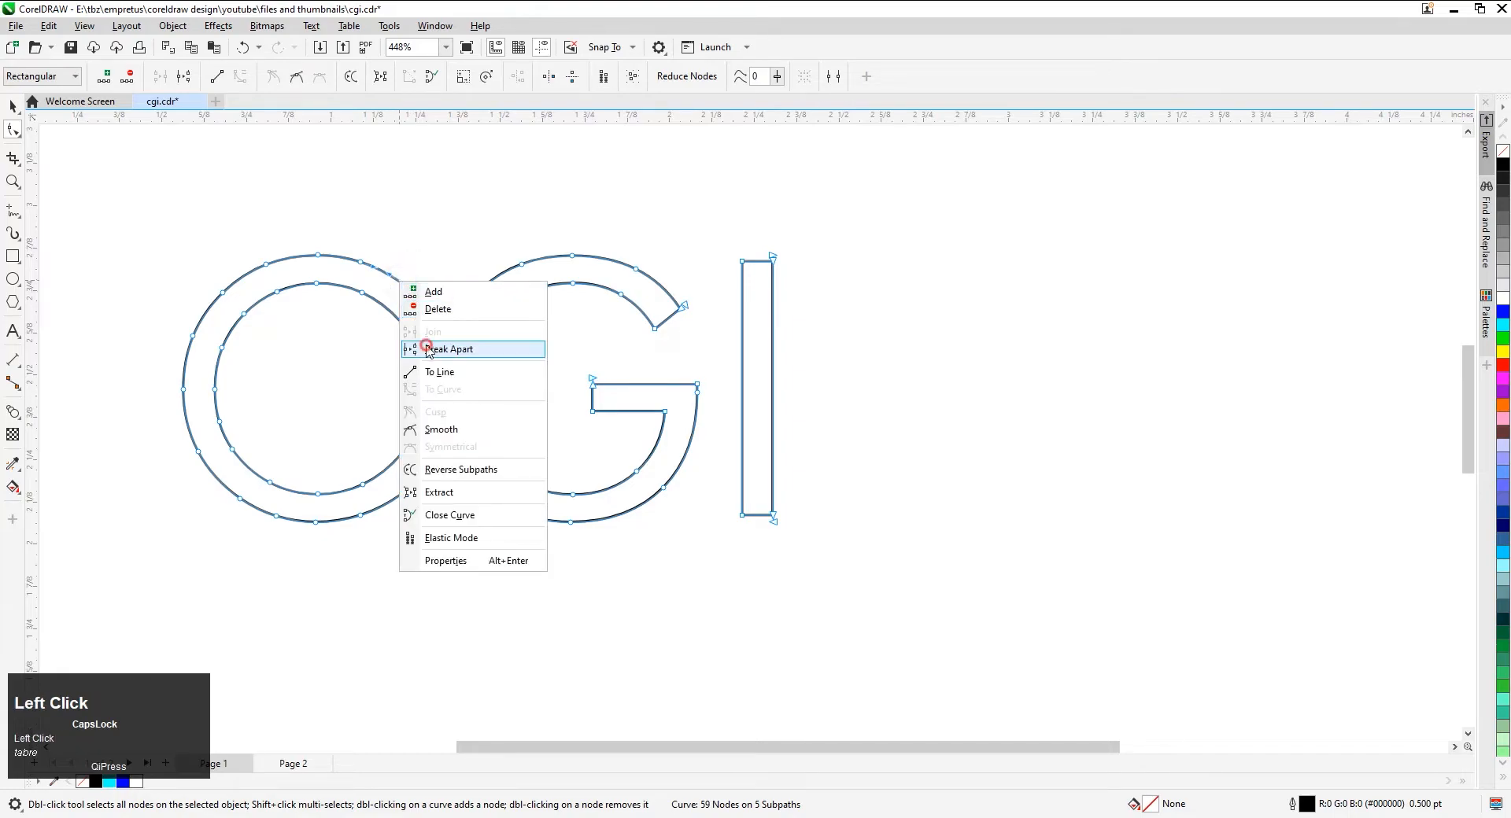
{"action": "left_click_drag", "start_coordinate": [409, 469], "coordinate": [390, 526]}
{"action": "right_click", "coordinate": [403, 494]}
{"action": "right_click", "coordinate": [402, 499]}
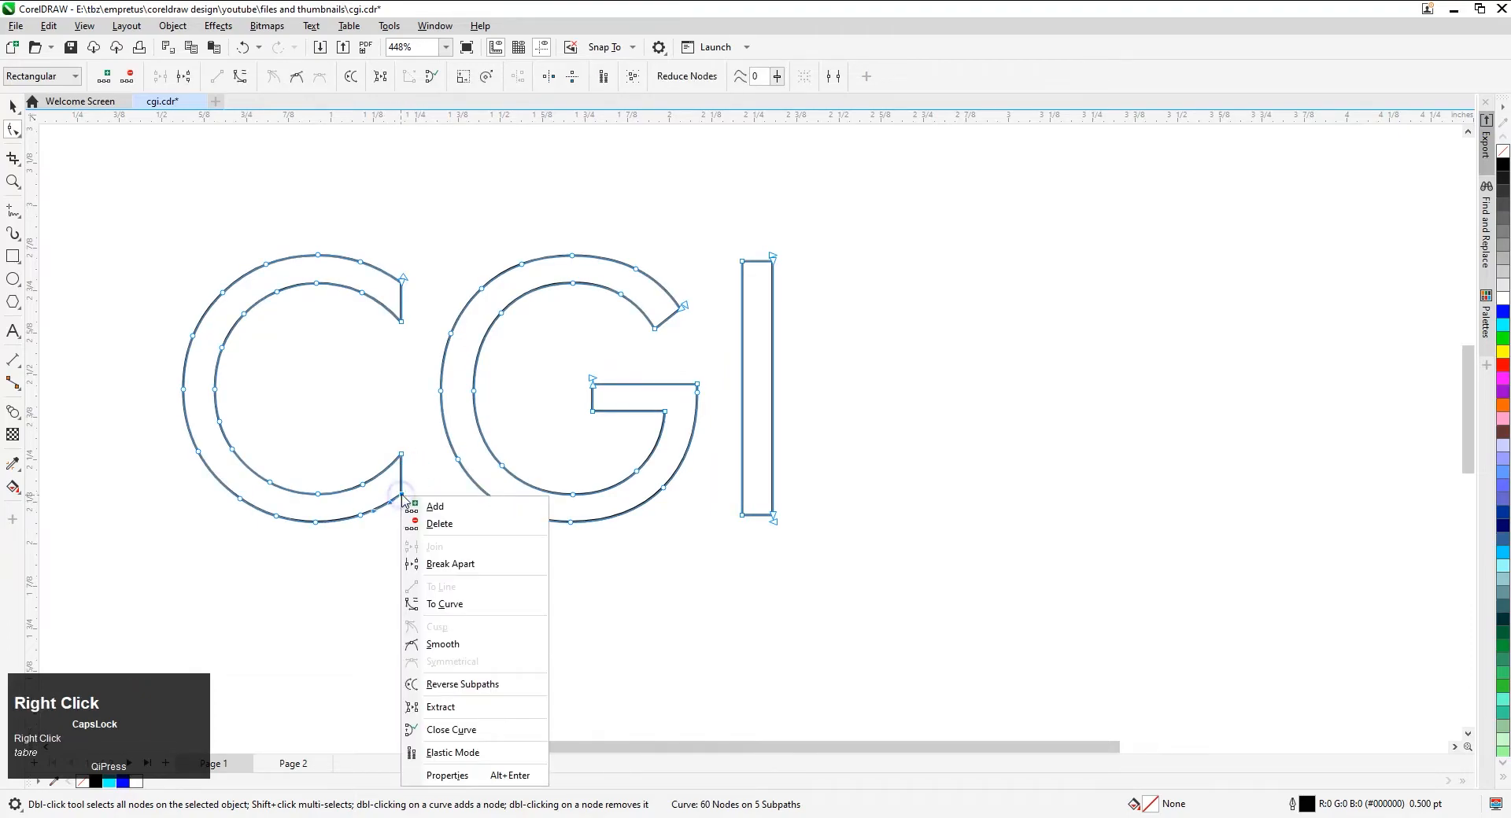
{"action": "left_click", "coordinate": [428, 564]}
Break the lettering curve into separate objects and delete the I's left part, keeping only its right edge line
{"action": "key", "text": "space"}
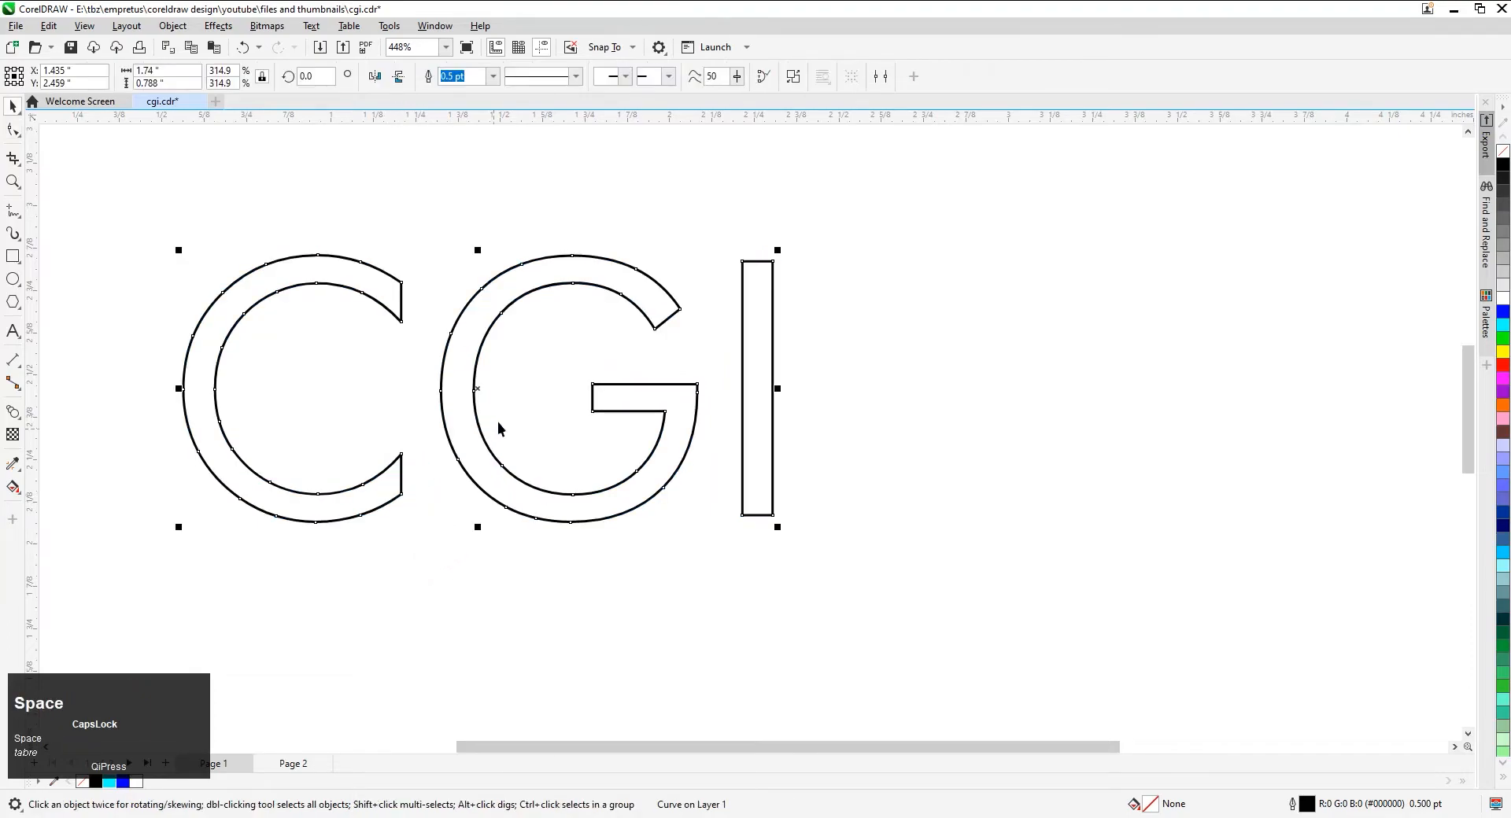
{"action": "left_click", "coordinate": [792, 78]}
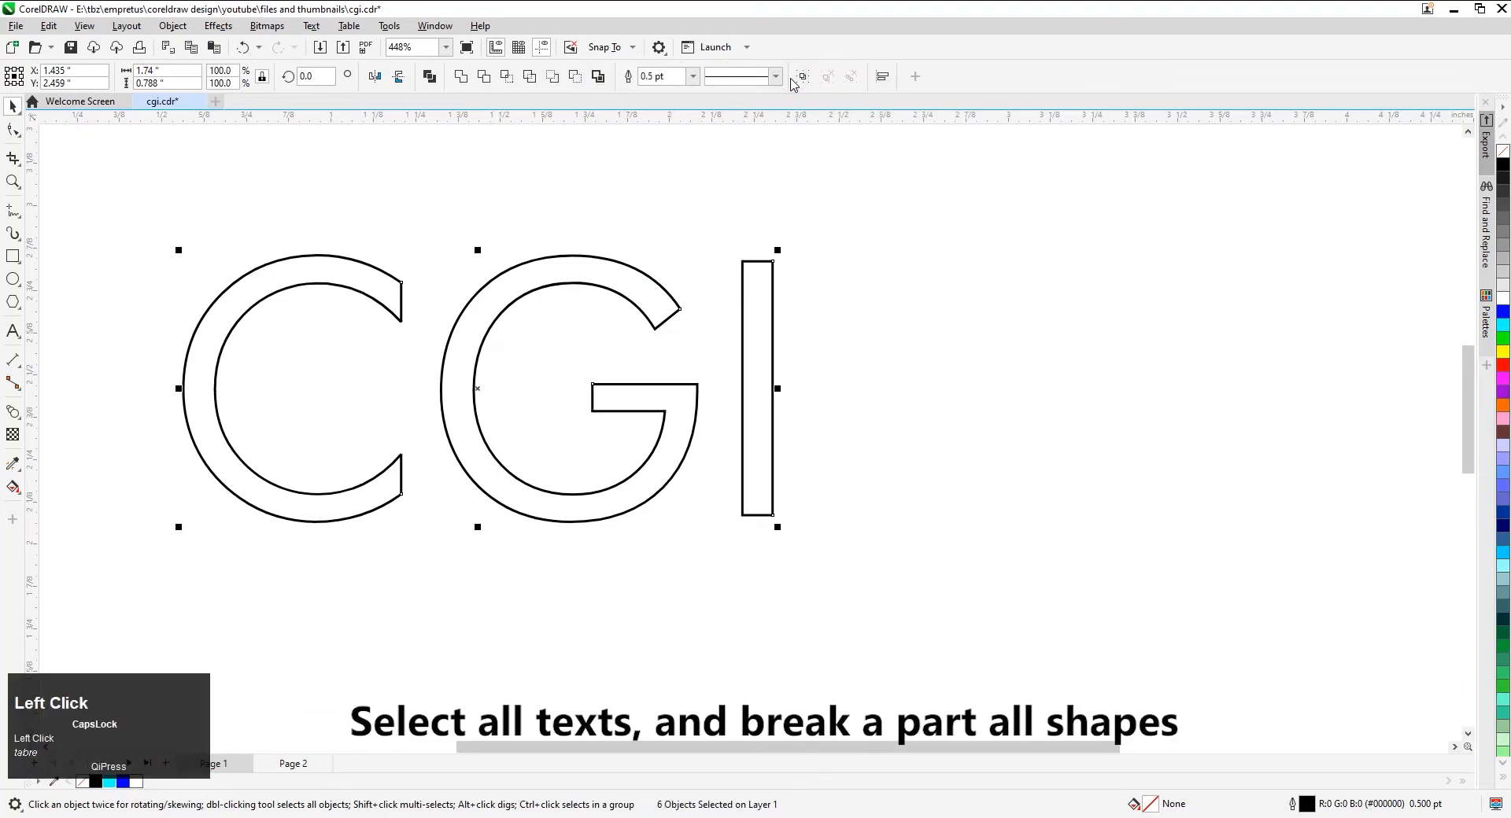
{"action": "left_click", "coordinate": [808, 281]}
{"action": "left_click", "coordinate": [759, 315]}
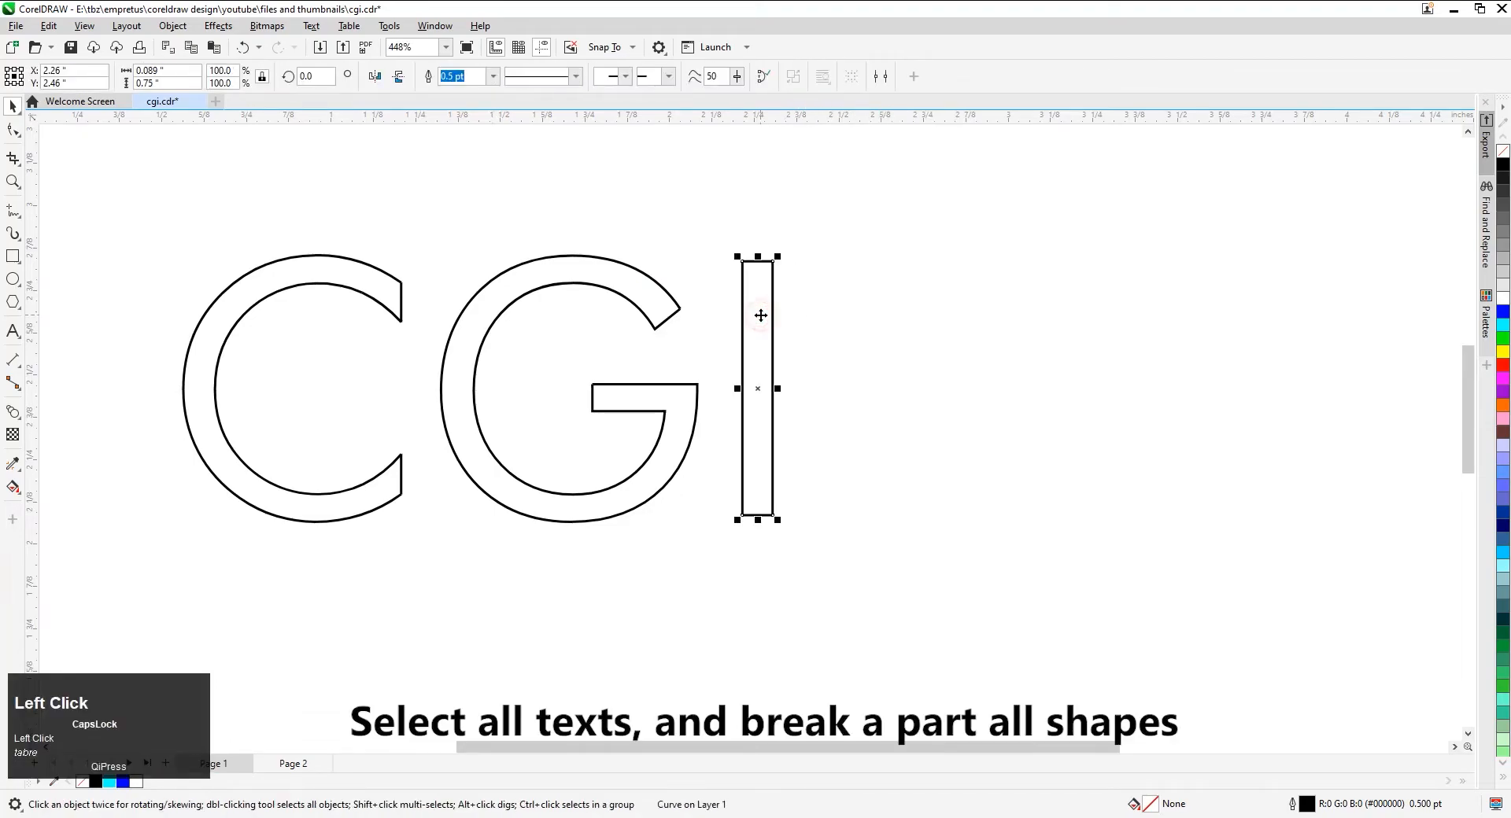
{"action": "left_click_drag", "start_coordinate": [760, 314], "coordinate": [742, 317]}
{"action": "key", "text": "ctrl+z"}
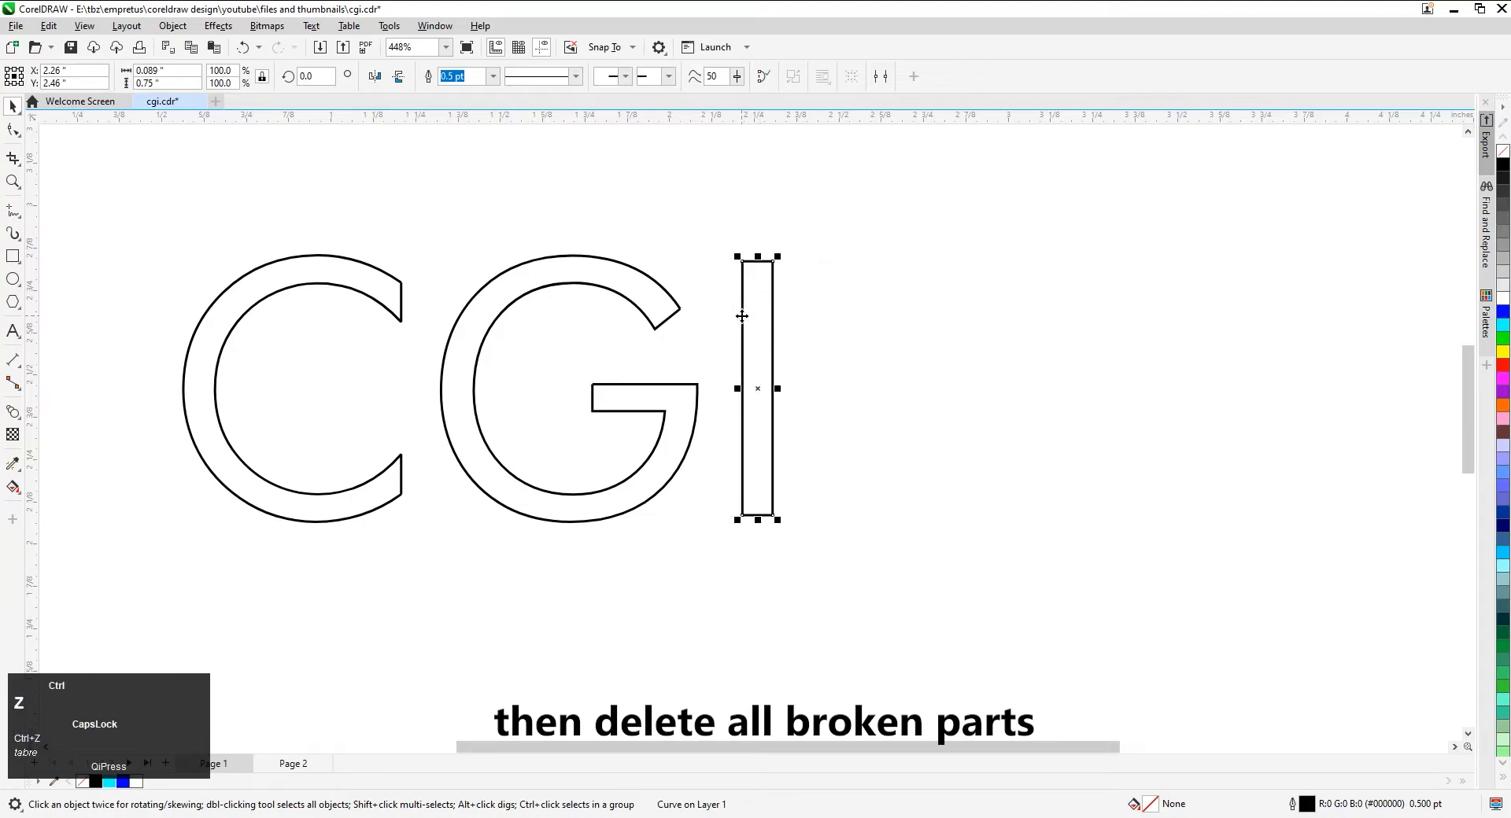
{"action": "key", "text": "Delete"}
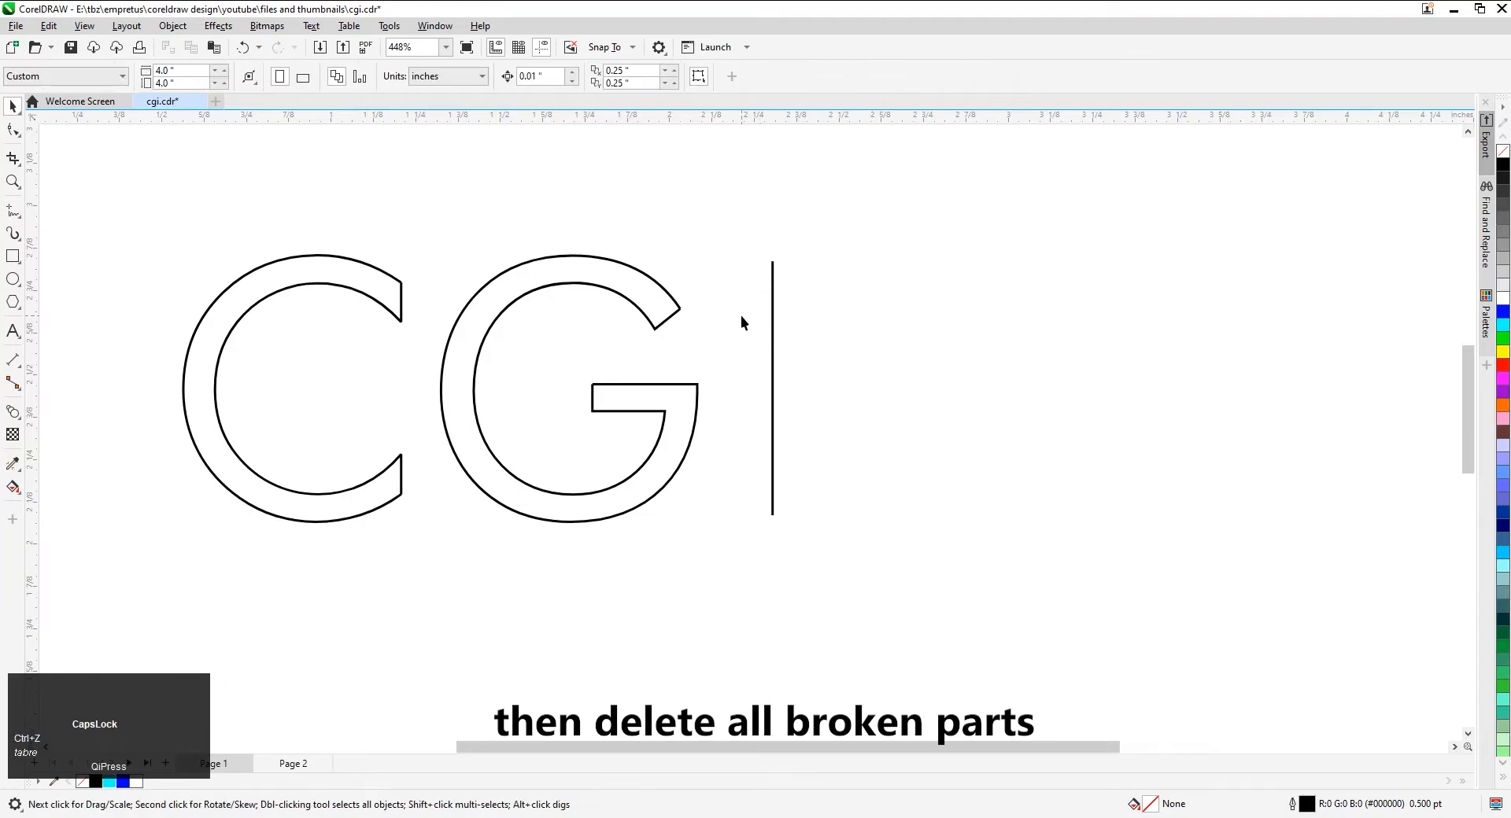
Delete the inner contour of the G, keeping only its outer line and the crossbar's top edge
{"action": "left_click_drag", "start_coordinate": [581, 266], "coordinate": [557, 237]}
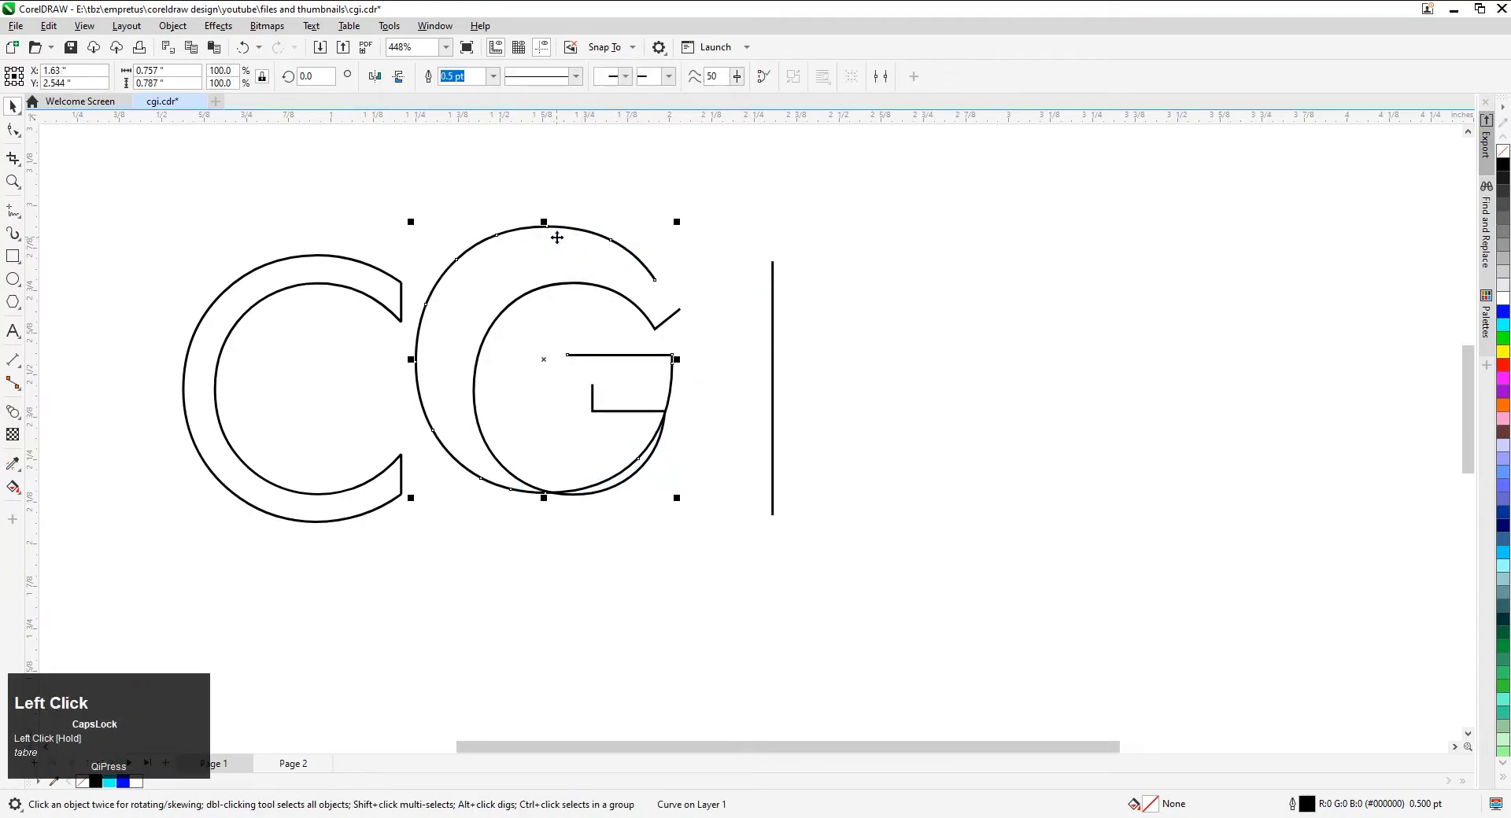
{"action": "key", "text": "ctrl+z"}
{"action": "left_click", "coordinate": [561, 327]}
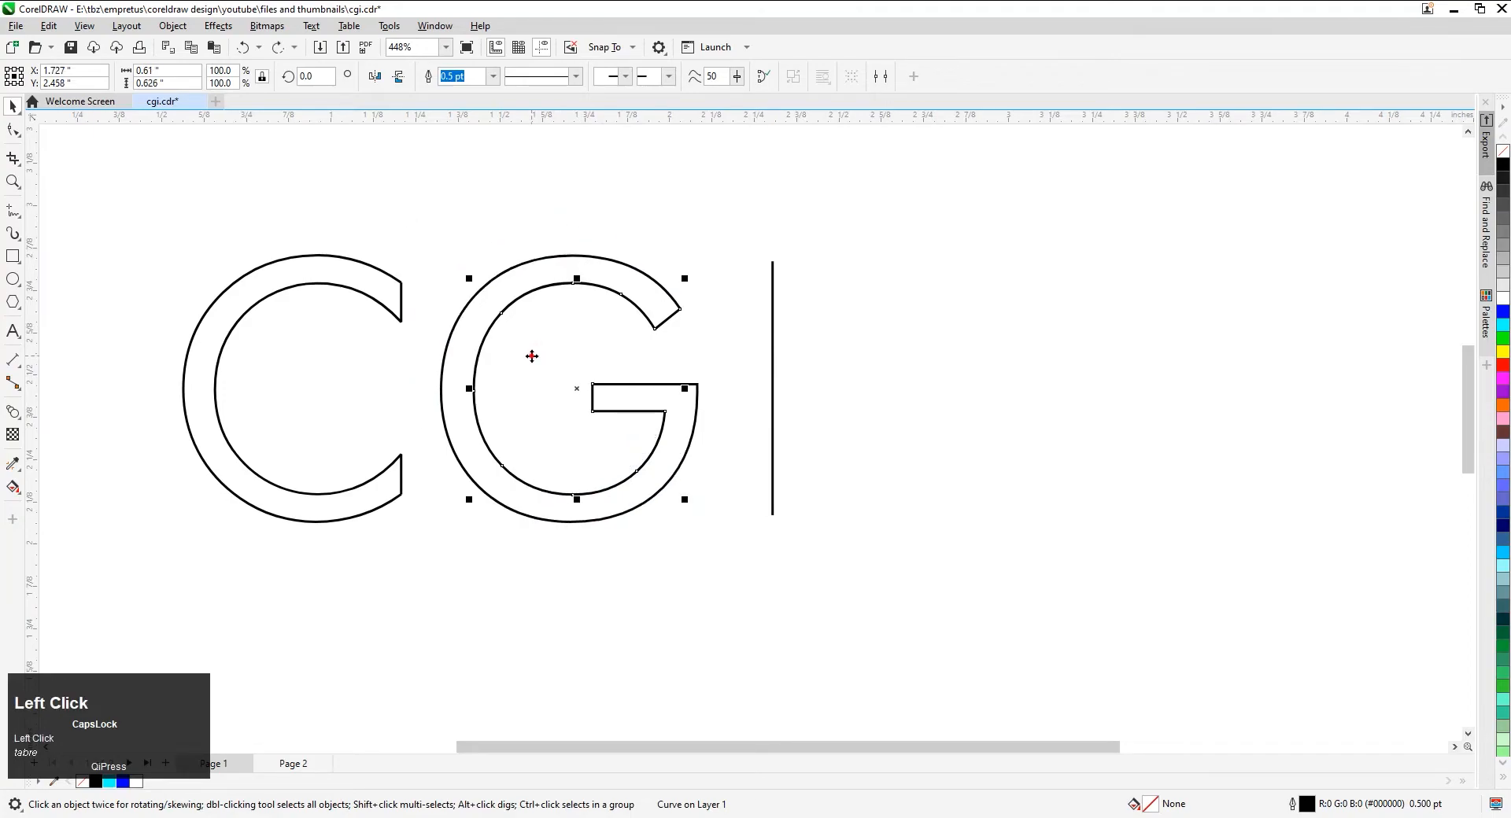
{"action": "left_click_drag", "start_coordinate": [532, 356], "coordinate": [954, 378]}
{"action": "key", "text": "Delete"}
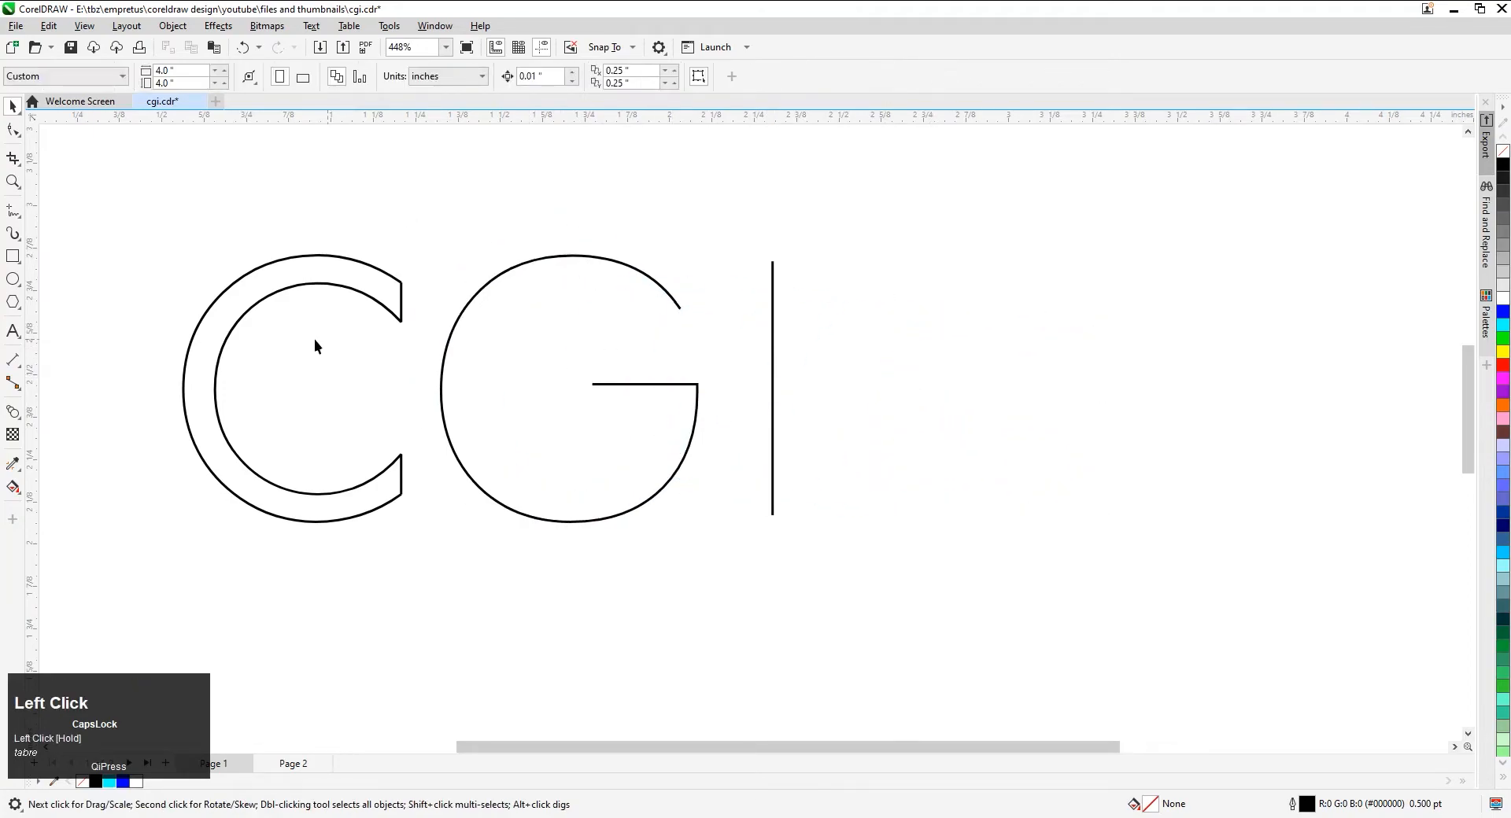
Delete the inner contour of the C, keeping only its outer arc
{"action": "left_click", "coordinate": [314, 341]}
{"action": "left_click_drag", "start_coordinate": [285, 355], "coordinate": [1001, 337]}
{"action": "key", "text": "Delete"}
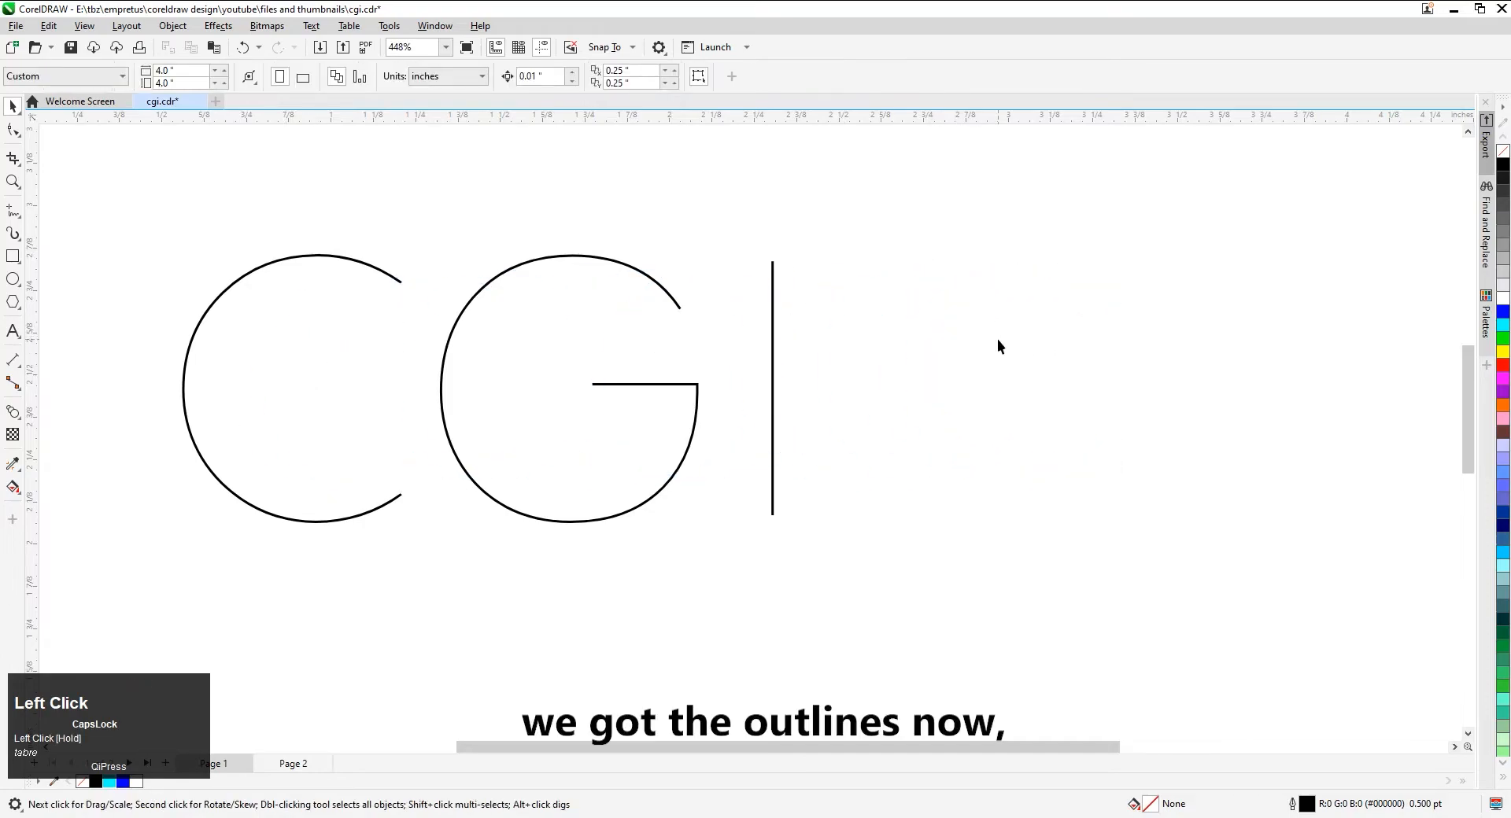
Draw a circle about 0.209 in in diameter below the letter C
{"action": "scroll", "coordinate": [996, 341], "scroll_direction": "up", "scroll_amount": 3}
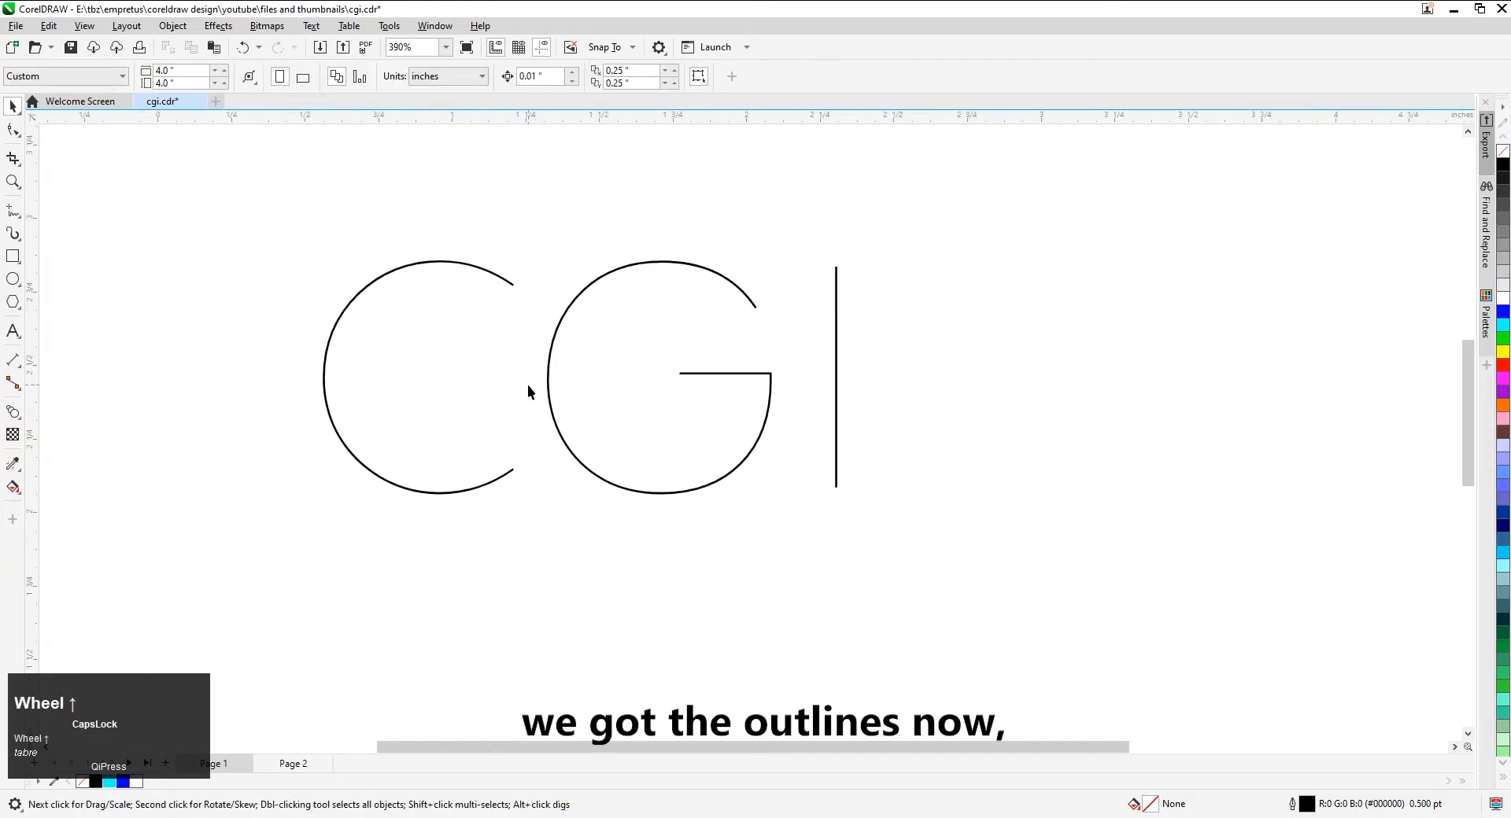
{"action": "scroll", "coordinate": [469, 386], "scroll_direction": "left", "scroll_amount": 1}
{"action": "scroll", "coordinate": [547, 382], "scroll_direction": "left", "scroll_amount": 1}
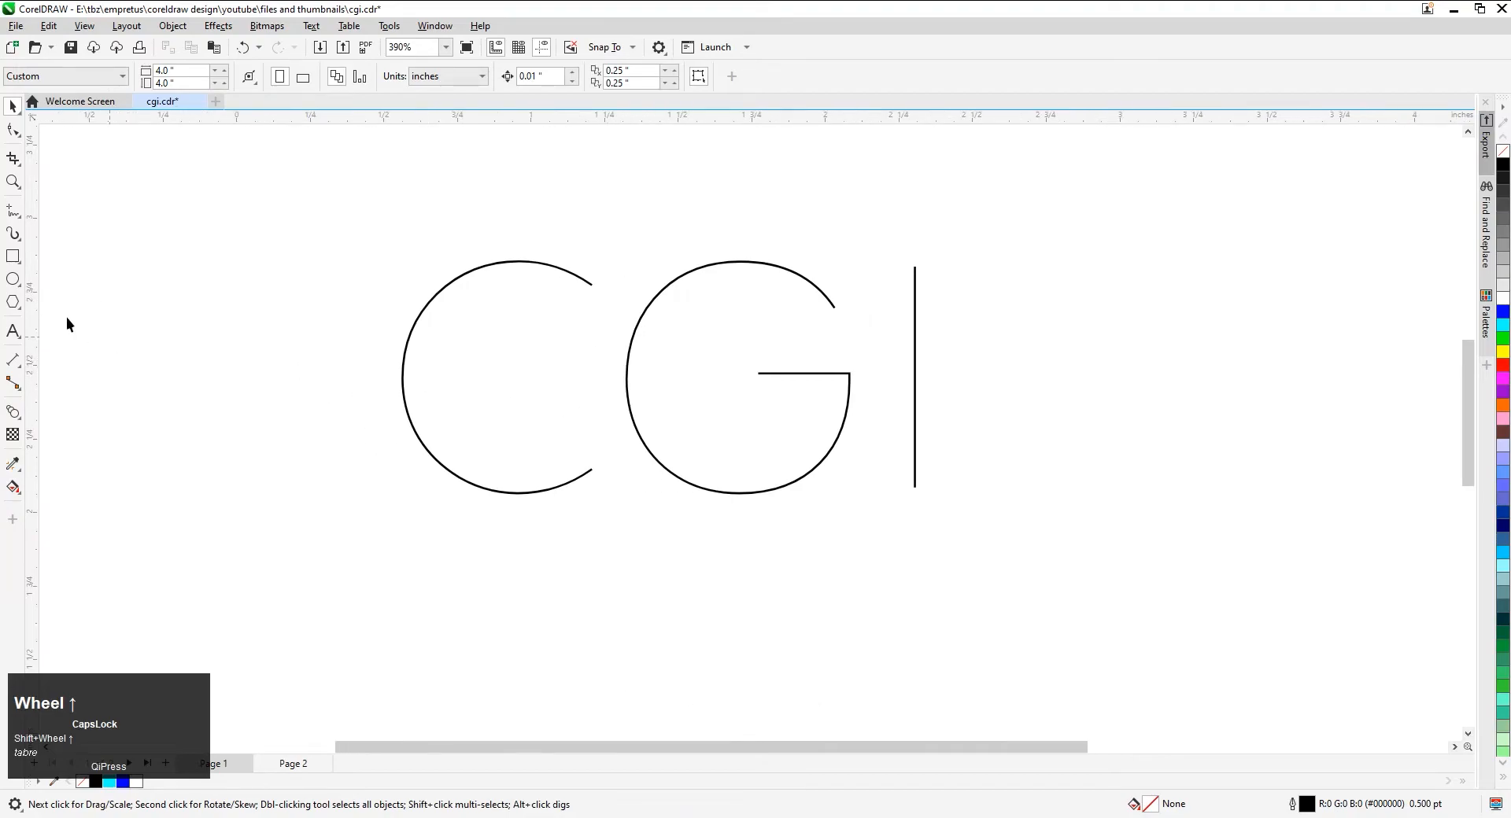
{"action": "left_click", "coordinate": [14, 279]}
{"action": "left_click", "coordinate": [434, 558], "text": "ctrl"}
{"action": "left_click_drag", "start_coordinate": [459, 577], "coordinate": [495, 622]}
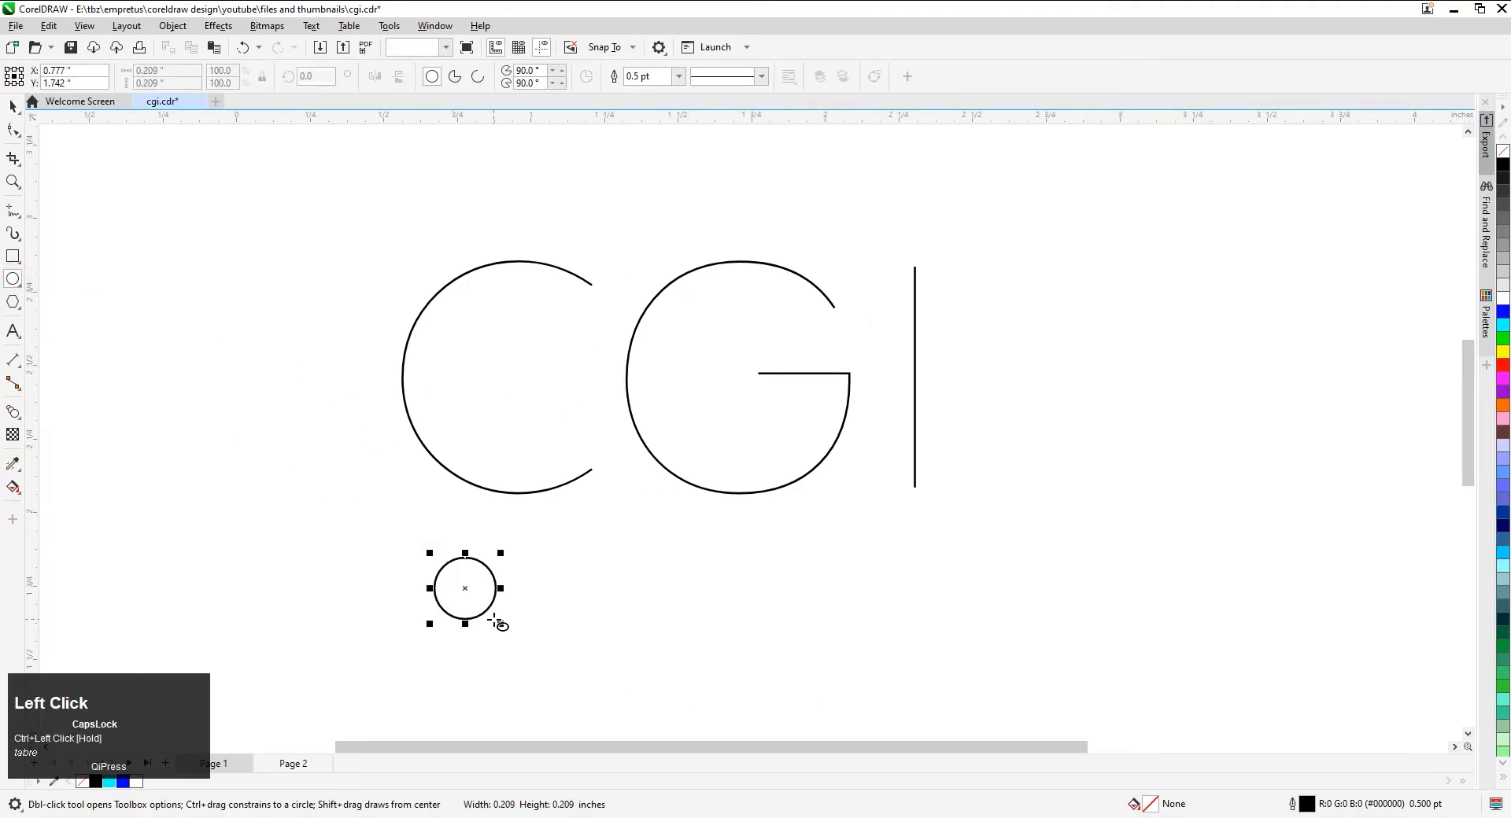
Apply a linear fountain fill to the circle, running from blue on its left side to cyan on its right
{"action": "key", "text": "space"}
{"action": "key", "text": "g"}
{"action": "left_click", "coordinate": [60, 76]}
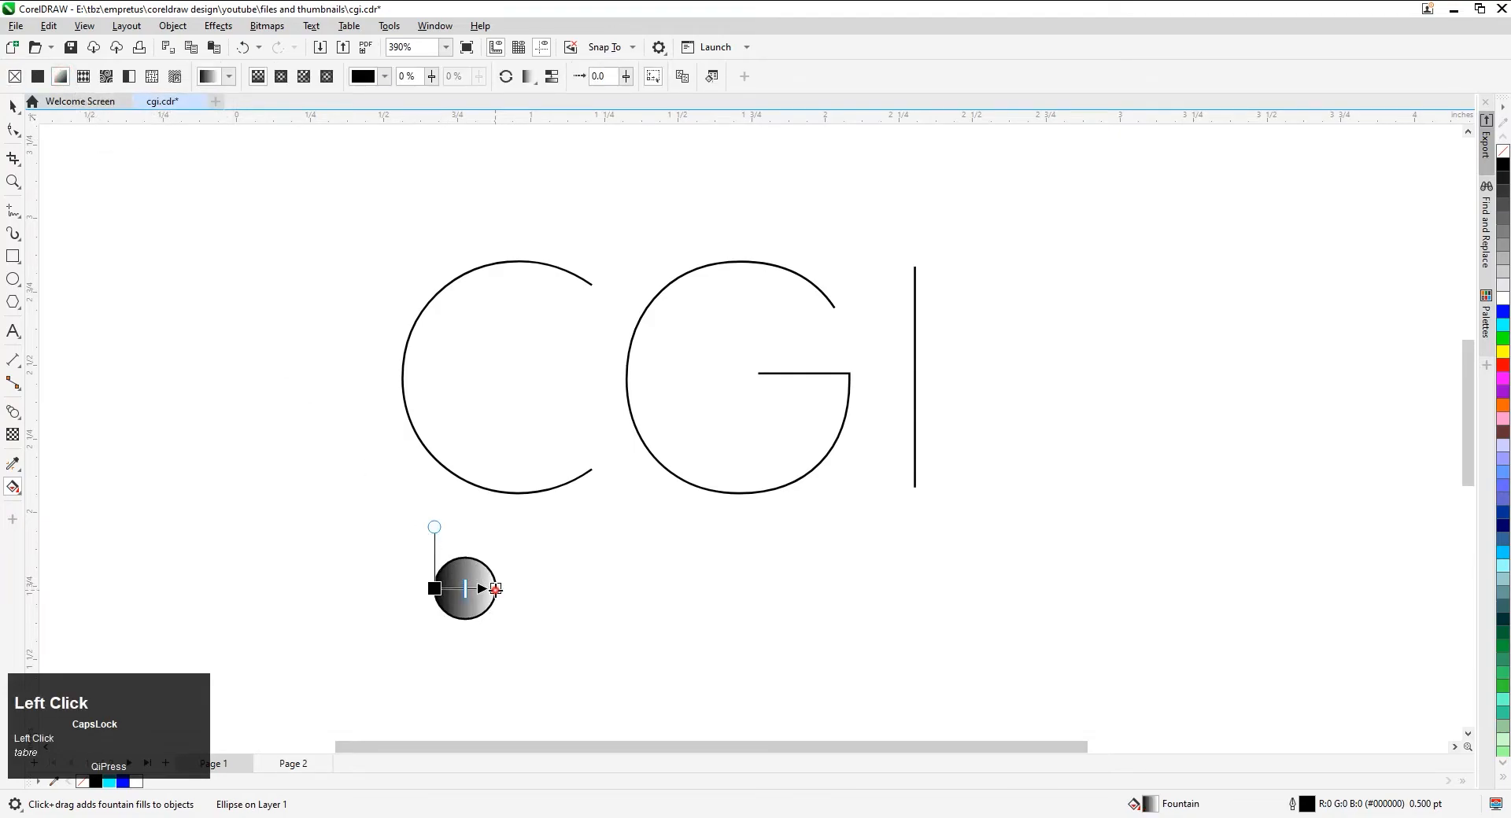
{"action": "left_click", "coordinate": [495, 589]}
{"action": "left_click", "coordinate": [1506, 319]}
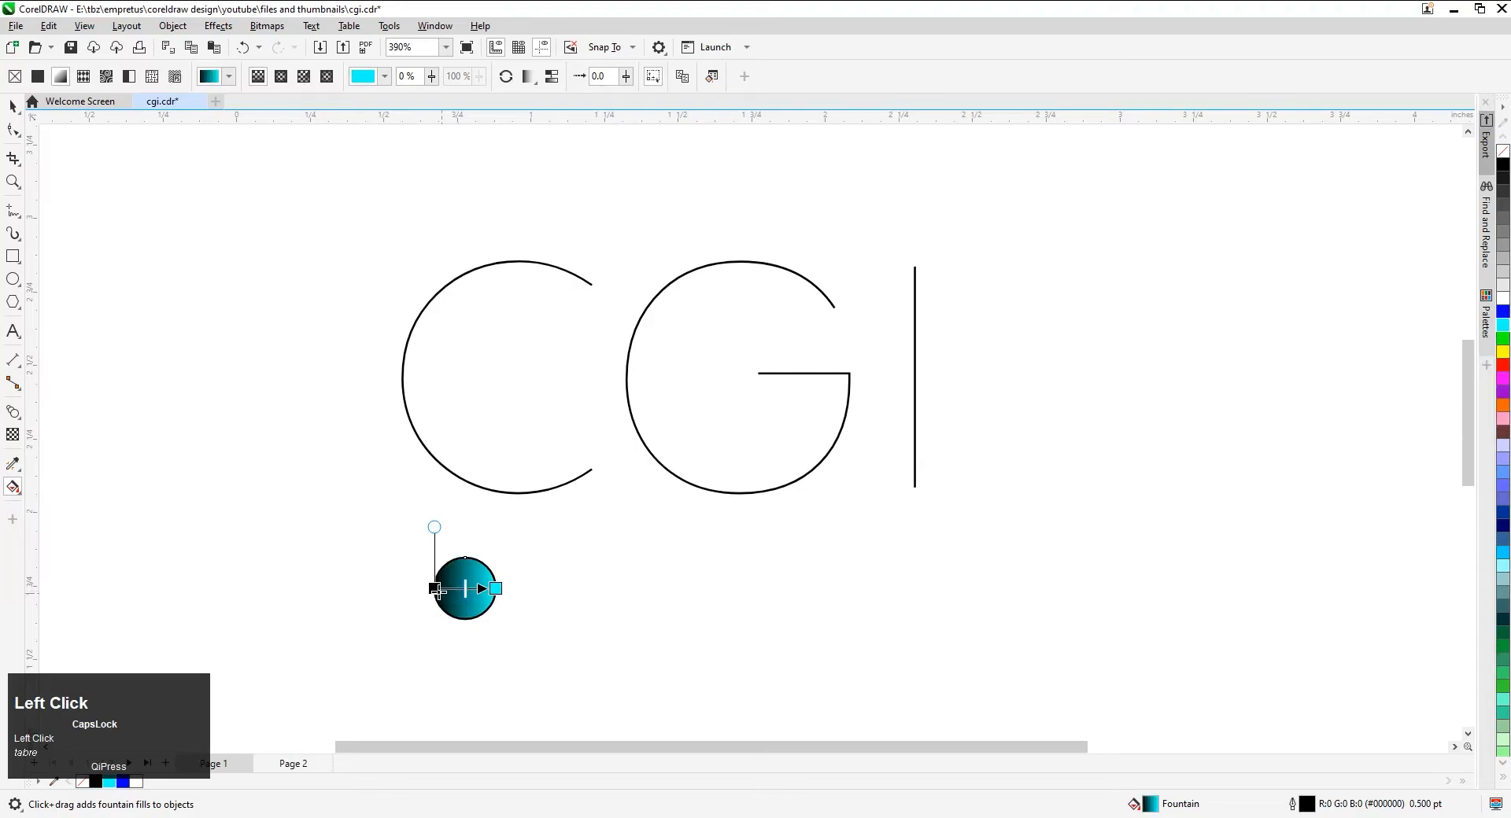
{"action": "left_click", "coordinate": [434, 588]}
{"action": "left_click", "coordinate": [1504, 315]}
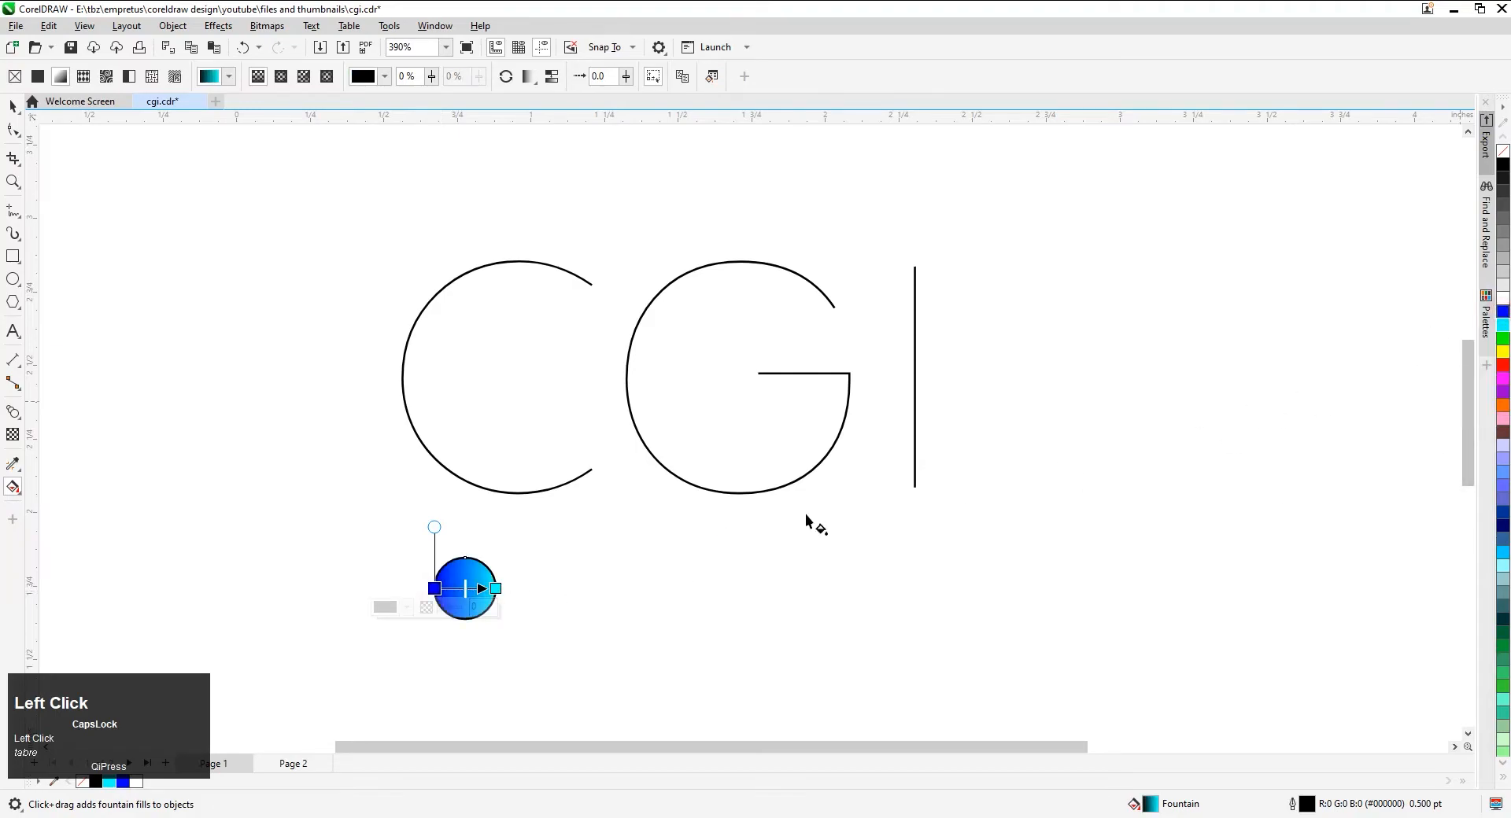
Shift the hue of the gradient's blue starting colour slightly towards cyan, and select the finished circle
{"action": "left_click", "coordinate": [388, 607]}
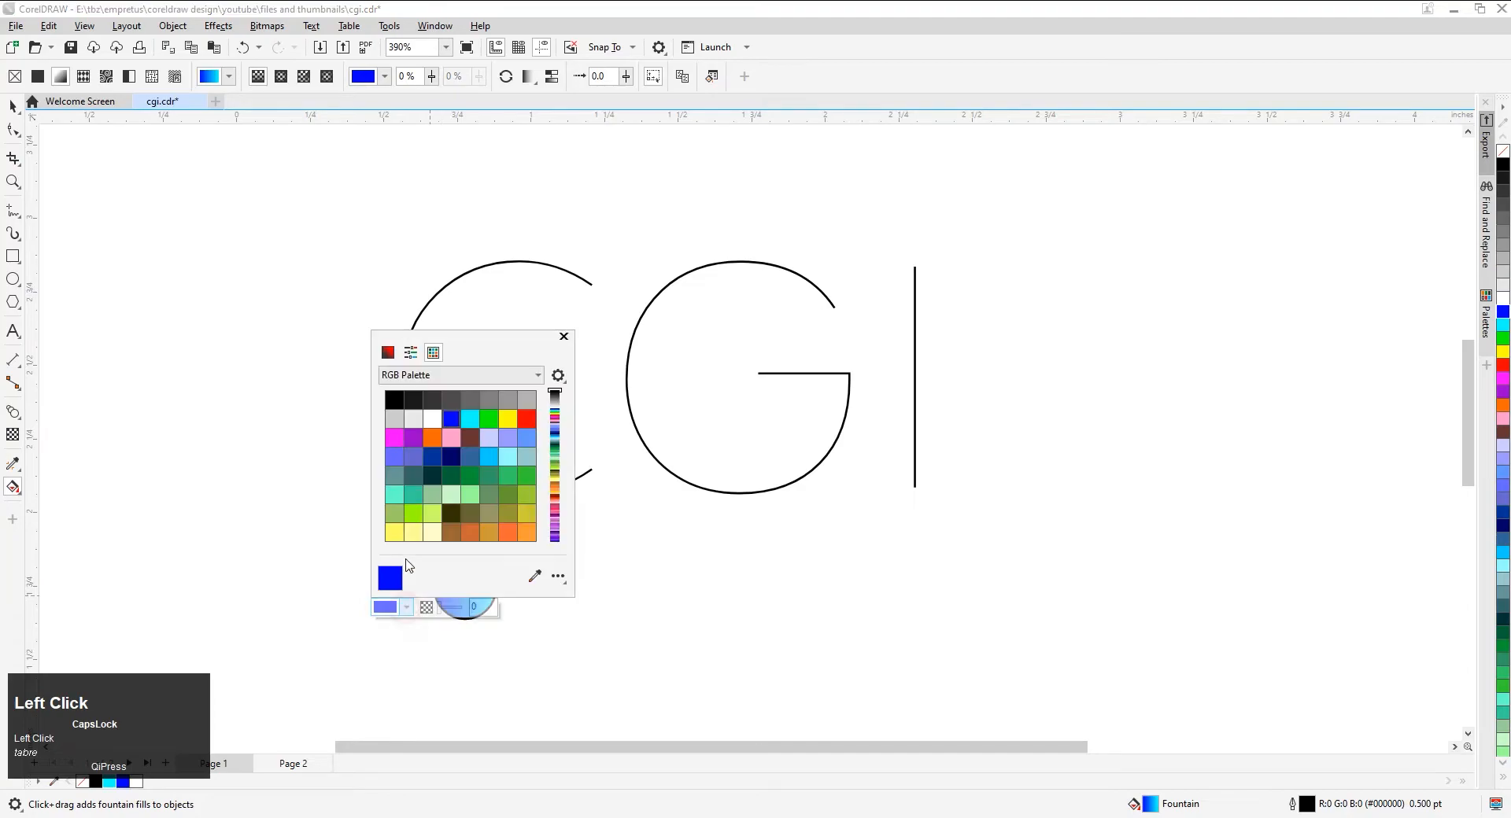
{"action": "left_click", "coordinate": [388, 353]}
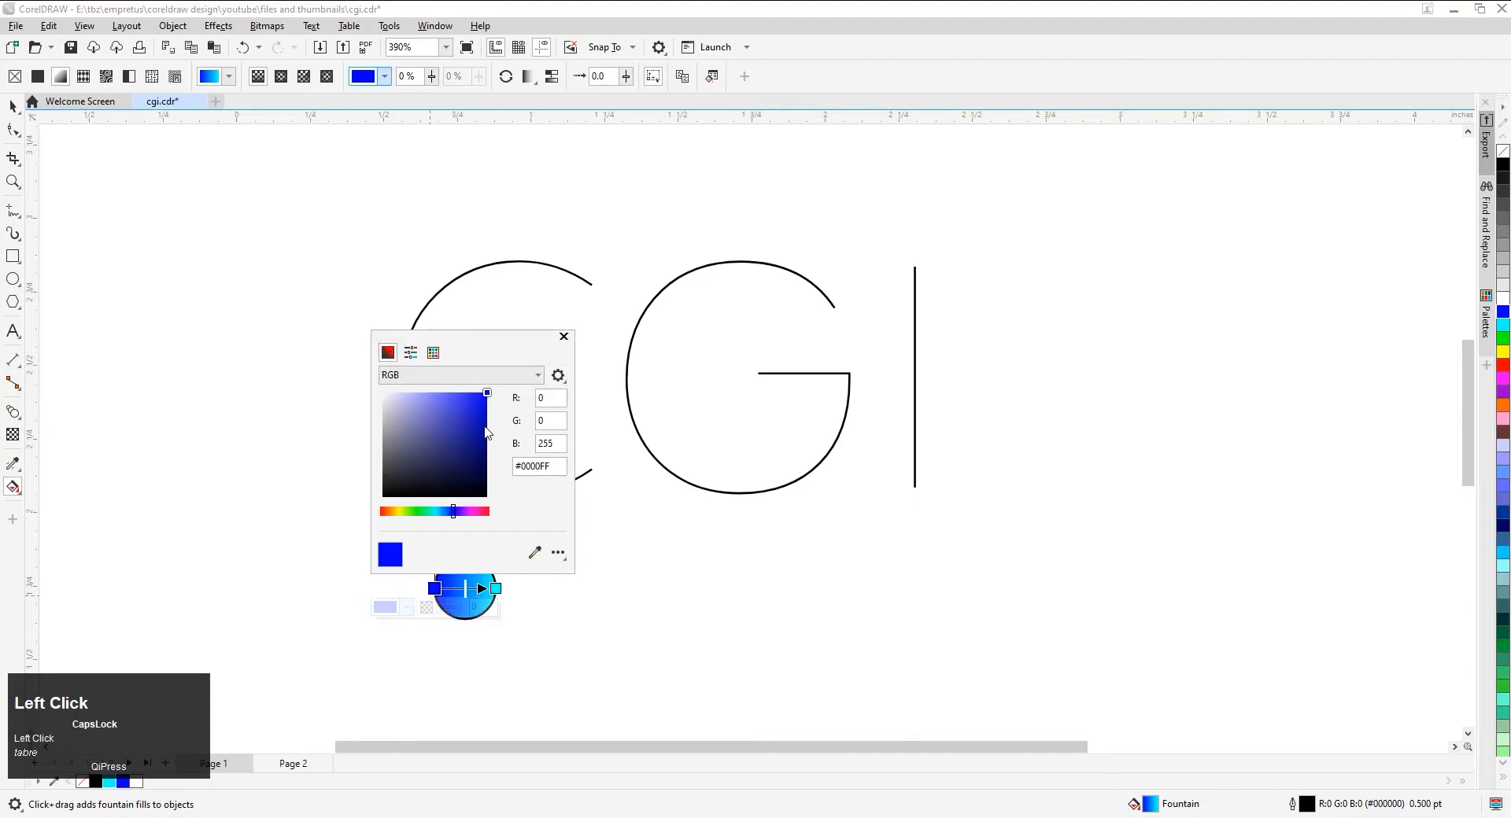
{"action": "left_click_drag", "start_coordinate": [455, 512], "coordinate": [449, 517]}
{"action": "left_click", "coordinate": [475, 674]}
{"action": "key", "text": "space"}
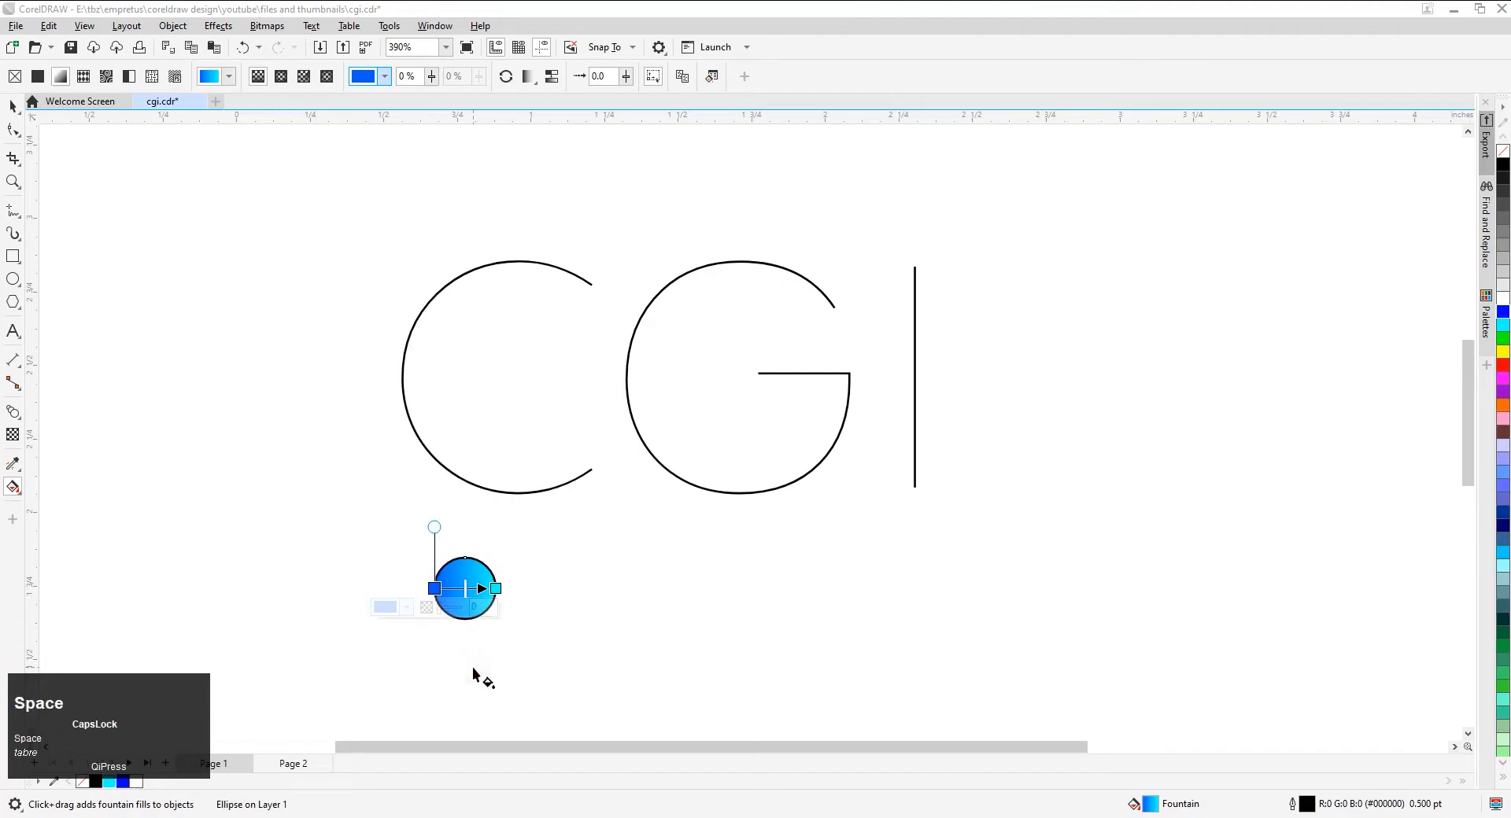
{"action": "left_click", "coordinate": [475, 673]}
{"action": "key", "text": "space"}
{"action": "left_click", "coordinate": [464, 608]}
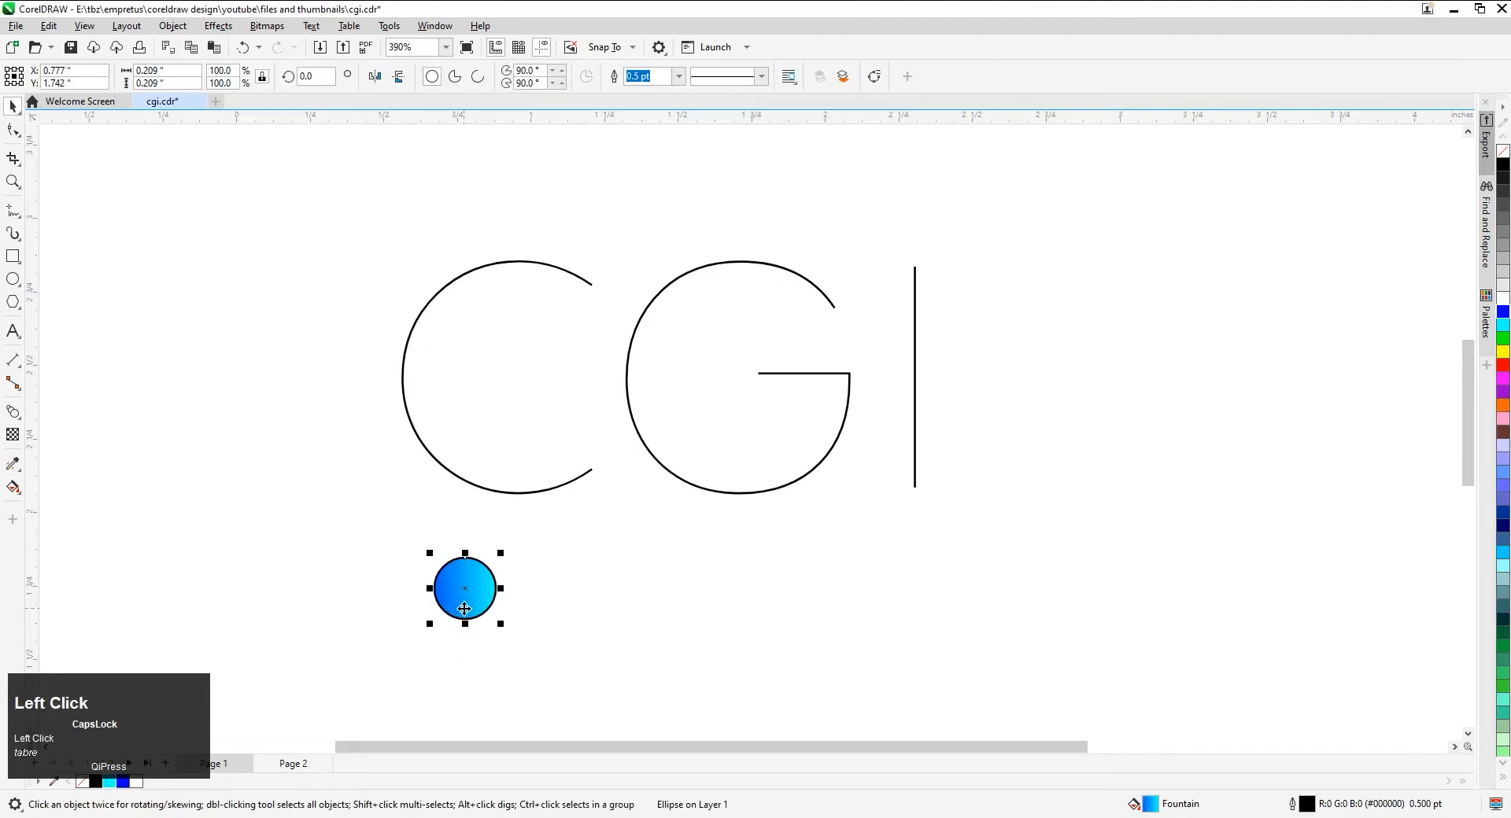
Duplicate the gradient circle to its right at the same height, and remove the outline from both circles
{"action": "left_click_drag", "start_coordinate": [464, 608], "coordinate": [770, 608]}
{"action": "right_click", "coordinate": [769, 609]}
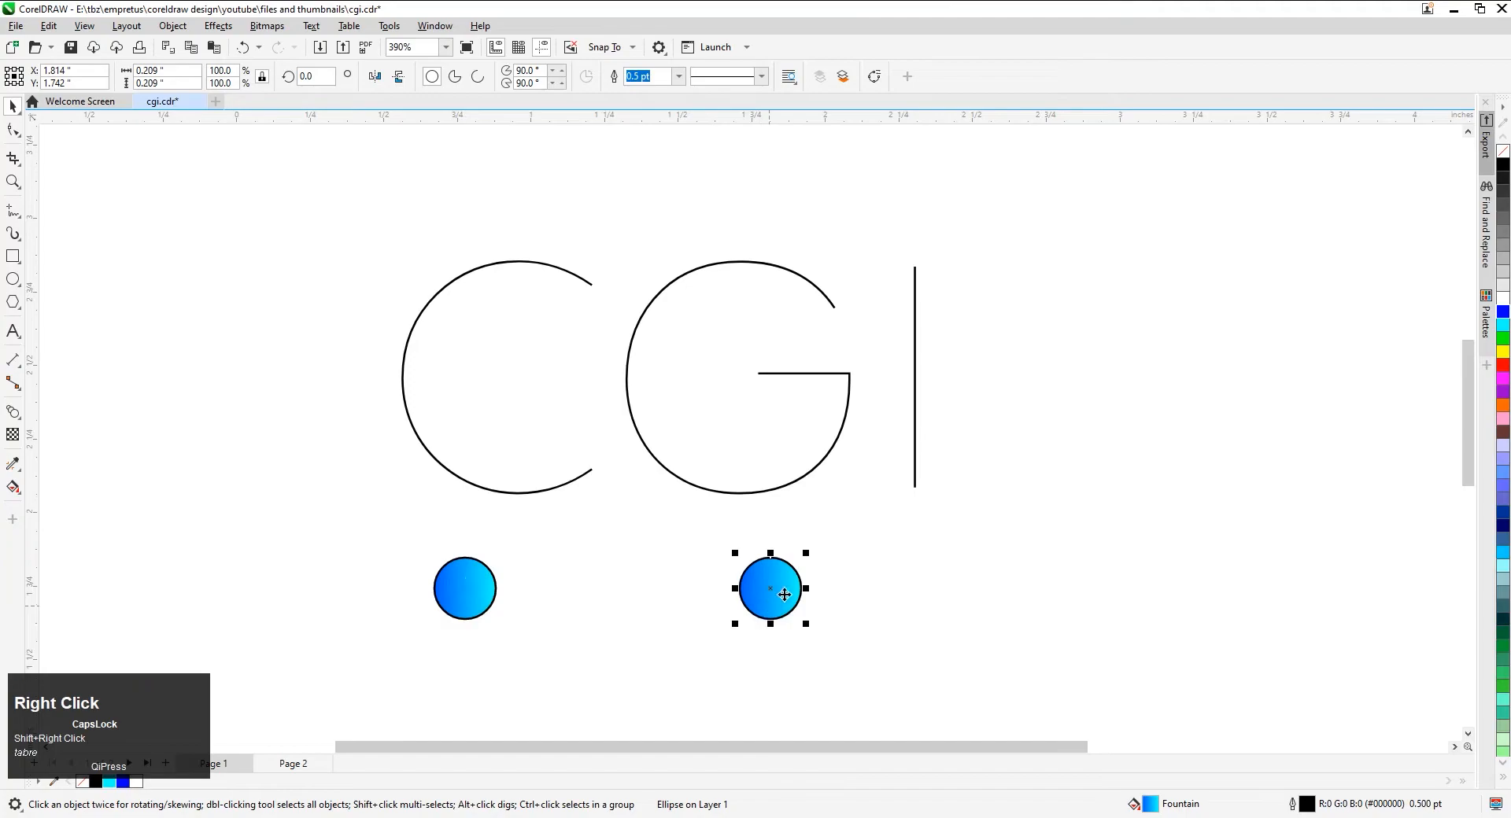
{"action": "left_click_drag", "start_coordinate": [615, 623], "coordinate": [406, 644]}
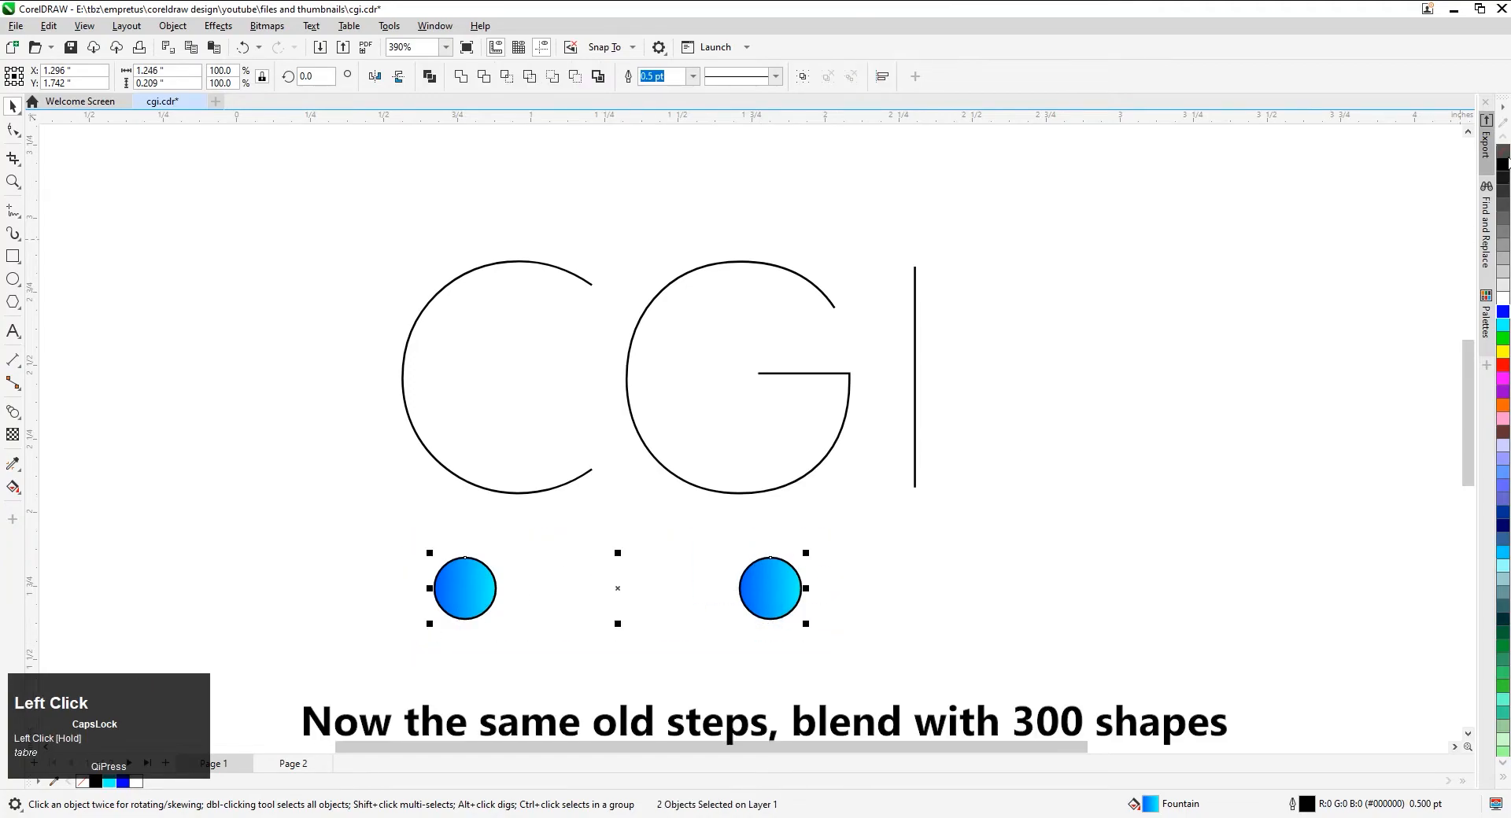
{"action": "right_click", "coordinate": [1503, 152]}
{"action": "left_click", "coordinate": [1105, 474]}
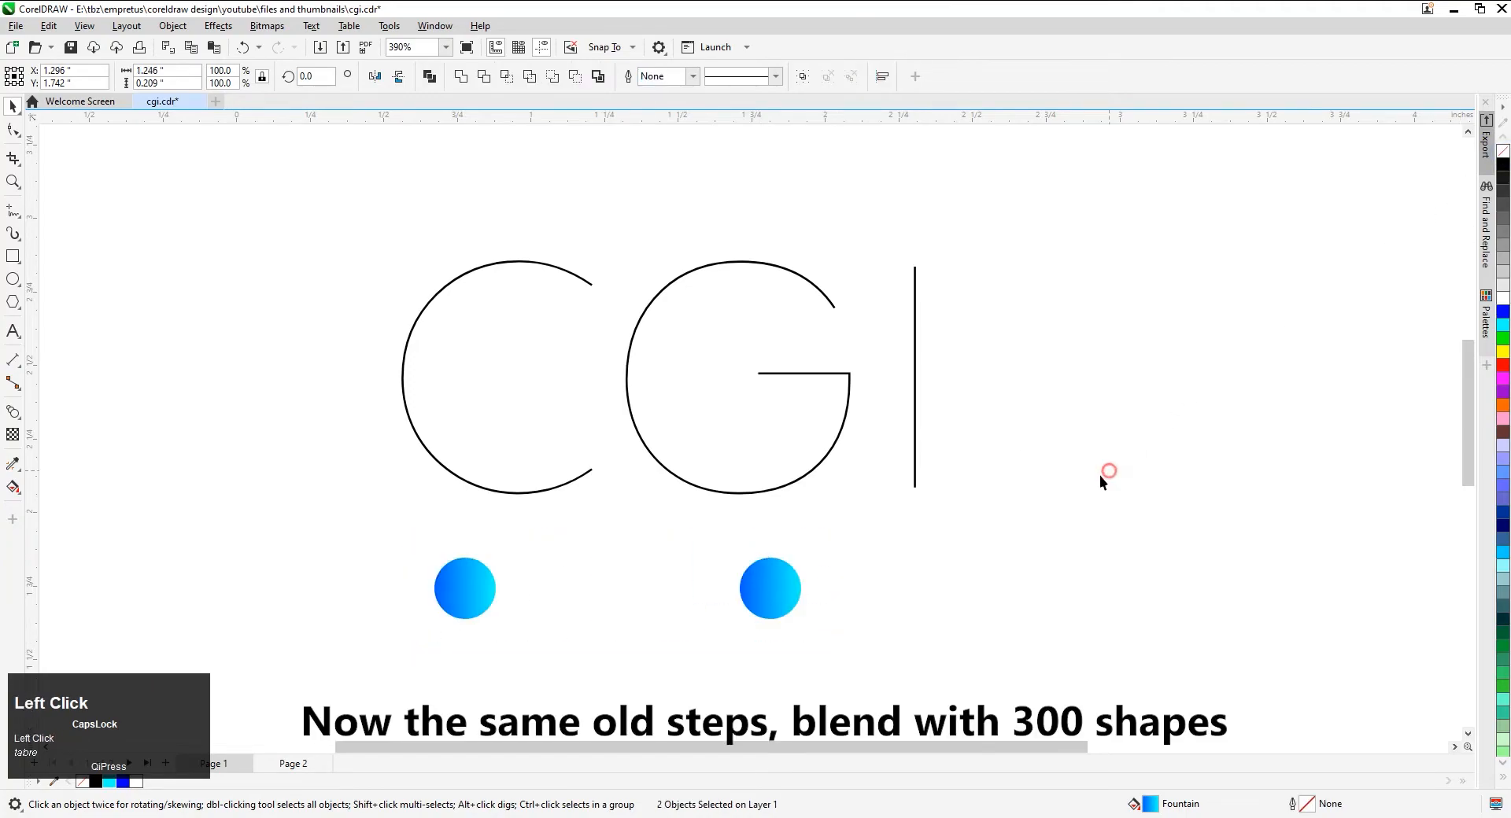
Blend the two gradient circles together and set the blend to 300 steps
{"action": "left_click", "coordinate": [13, 412]}
{"action": "left_click_drag", "start_coordinate": [461, 589], "coordinate": [748, 592]}
{"action": "key", "text": "space"}
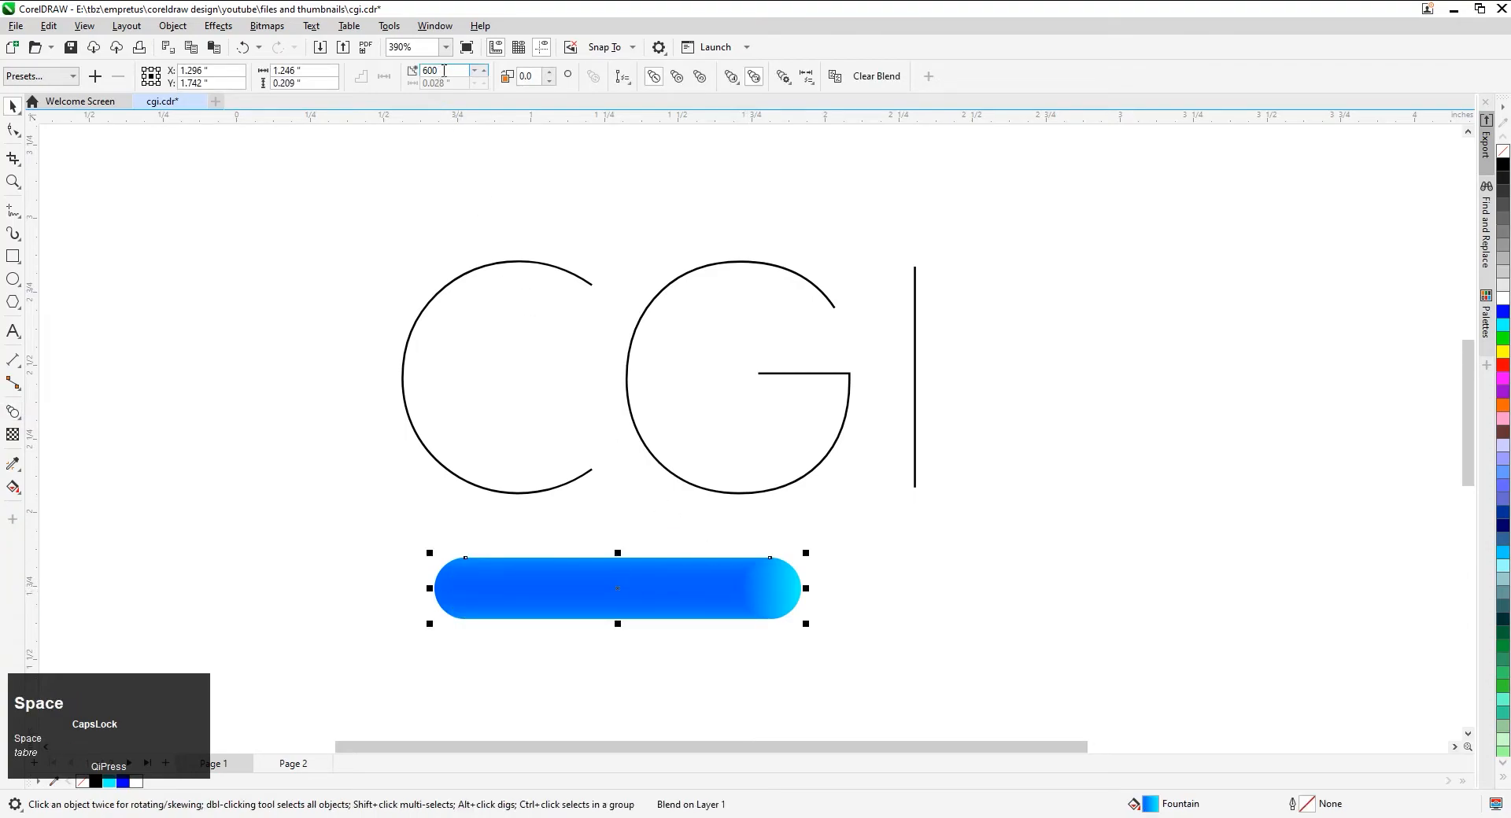
{"action": "left_click", "coordinate": [441, 70]}
{"action": "type", "text": "3"}
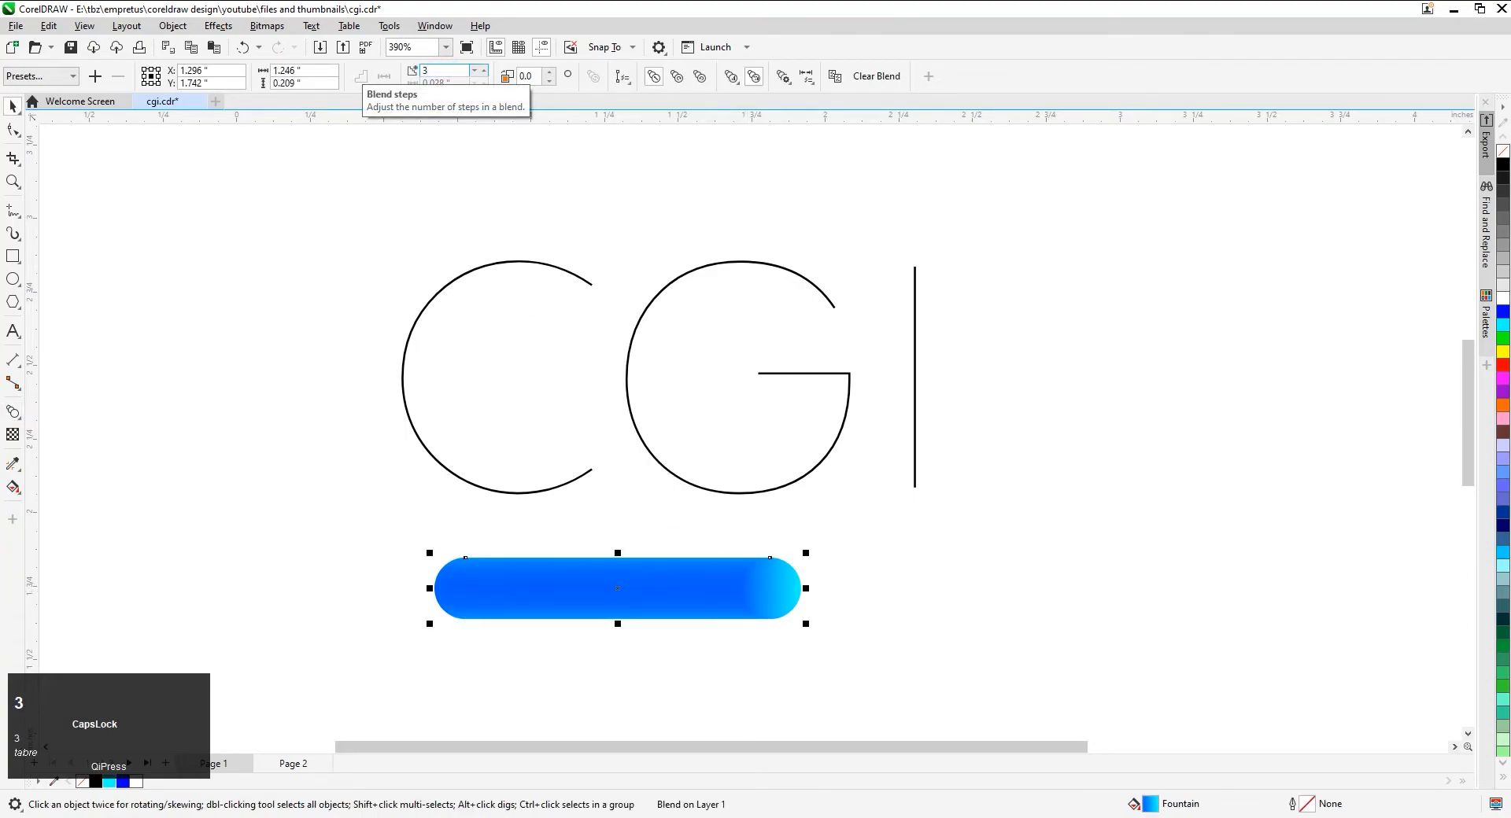
{"action": "left_click", "coordinate": [306, 489]}
{"action": "left_click", "coordinate": [566, 589]}
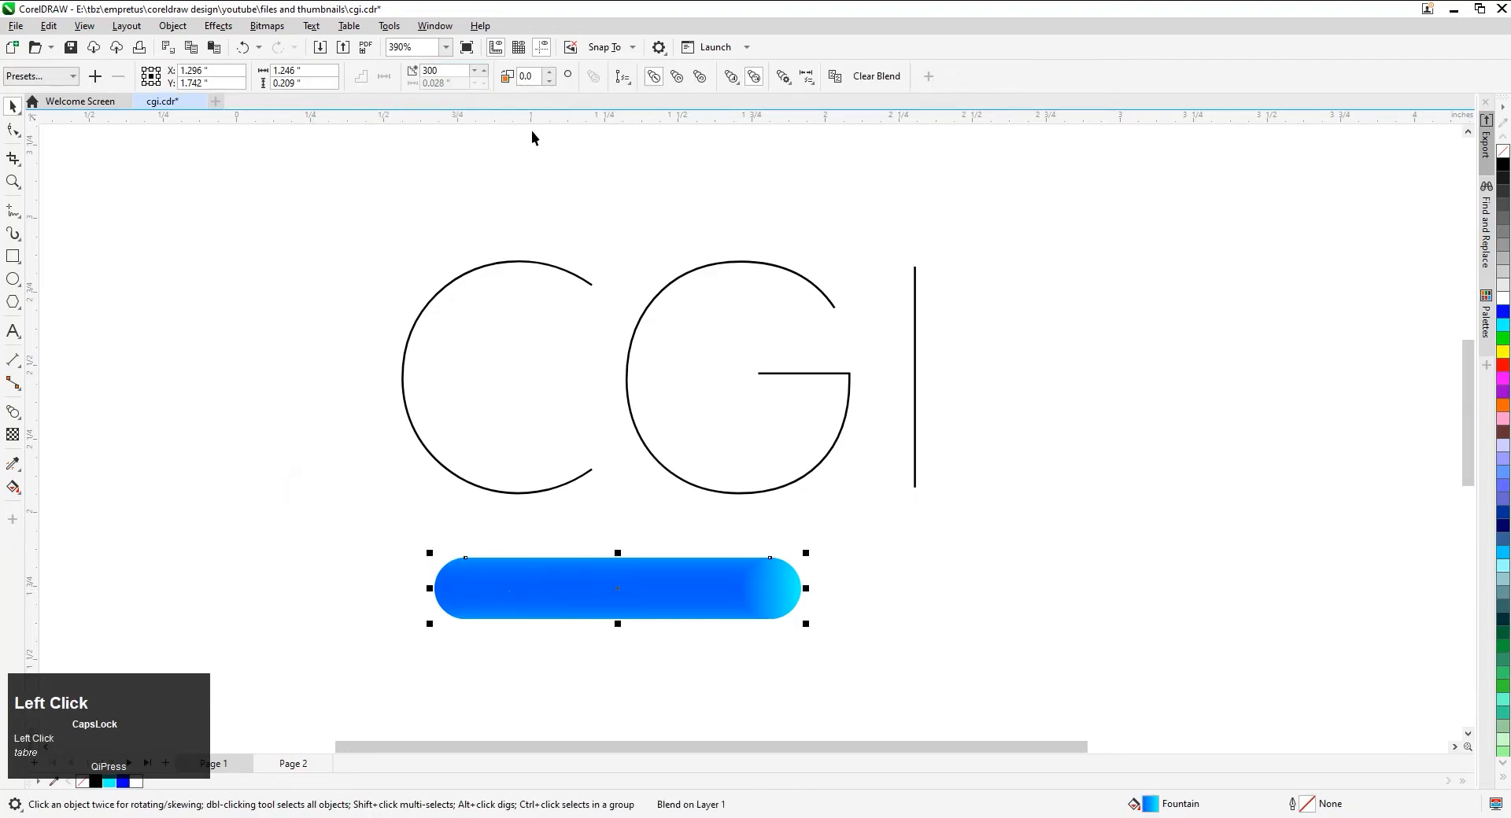
Attach the blend to the C outline as its new path and spread it along the full path
{"action": "left_click", "coordinate": [631, 497]}
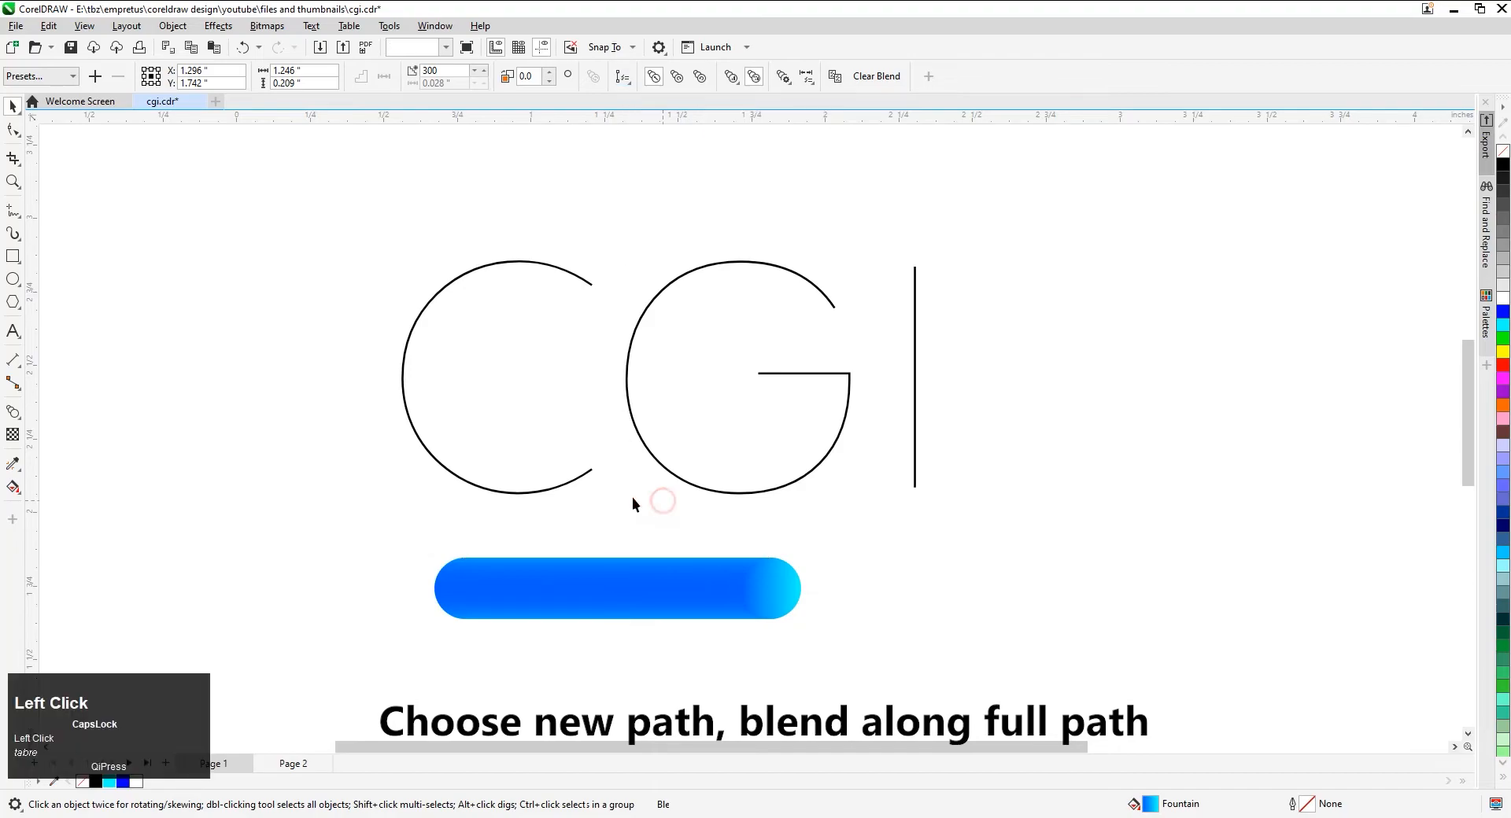
{"action": "scroll", "coordinate": [395, 521], "scroll_direction": "down", "scroll_amount": 2}
{"action": "left_click_drag", "start_coordinate": [396, 521], "coordinate": [840, 612]}
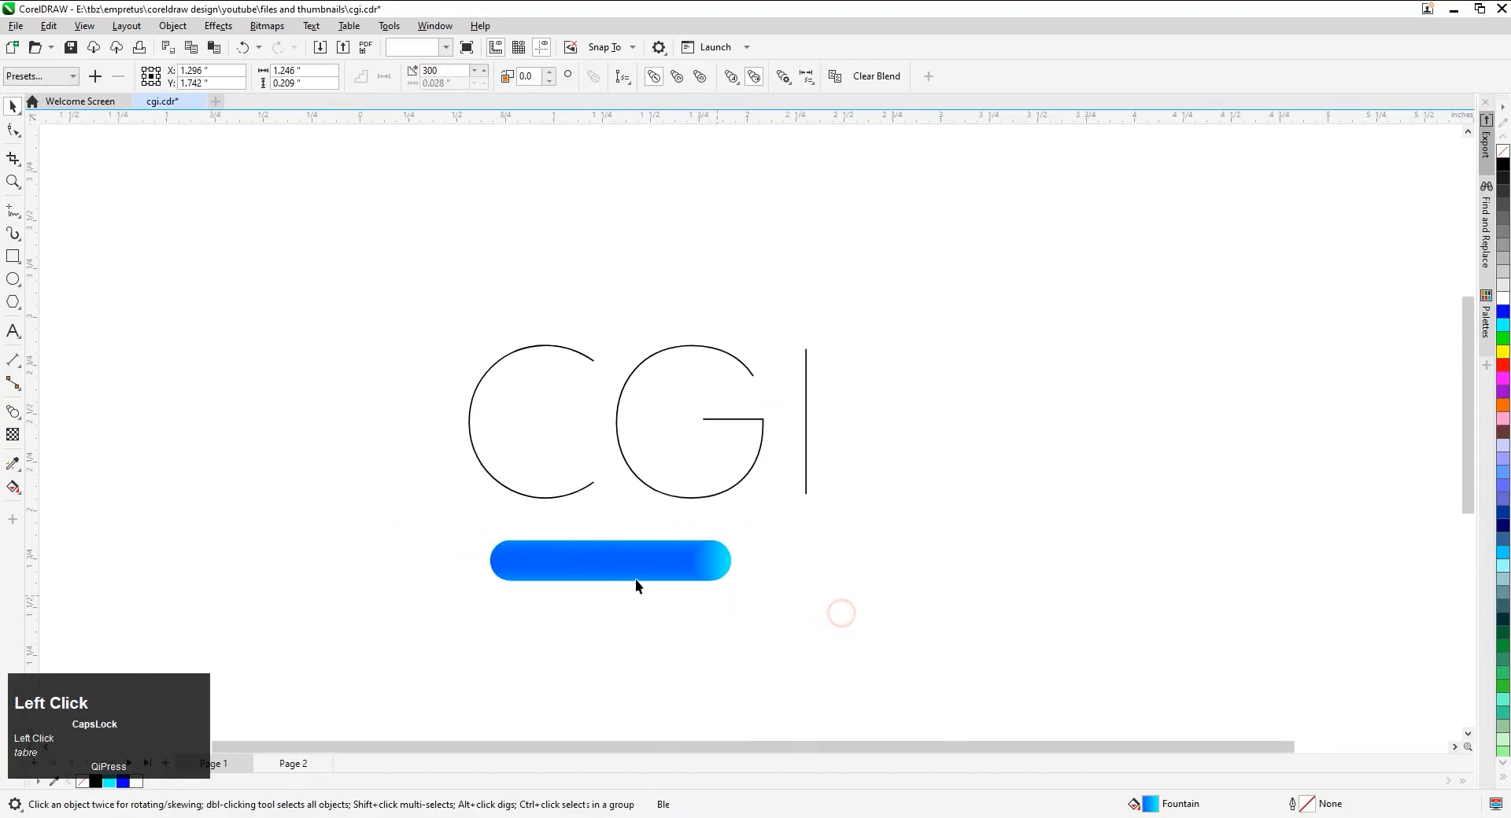
{"action": "left_click", "coordinate": [624, 82]}
{"action": "left_click", "coordinate": [644, 96]}
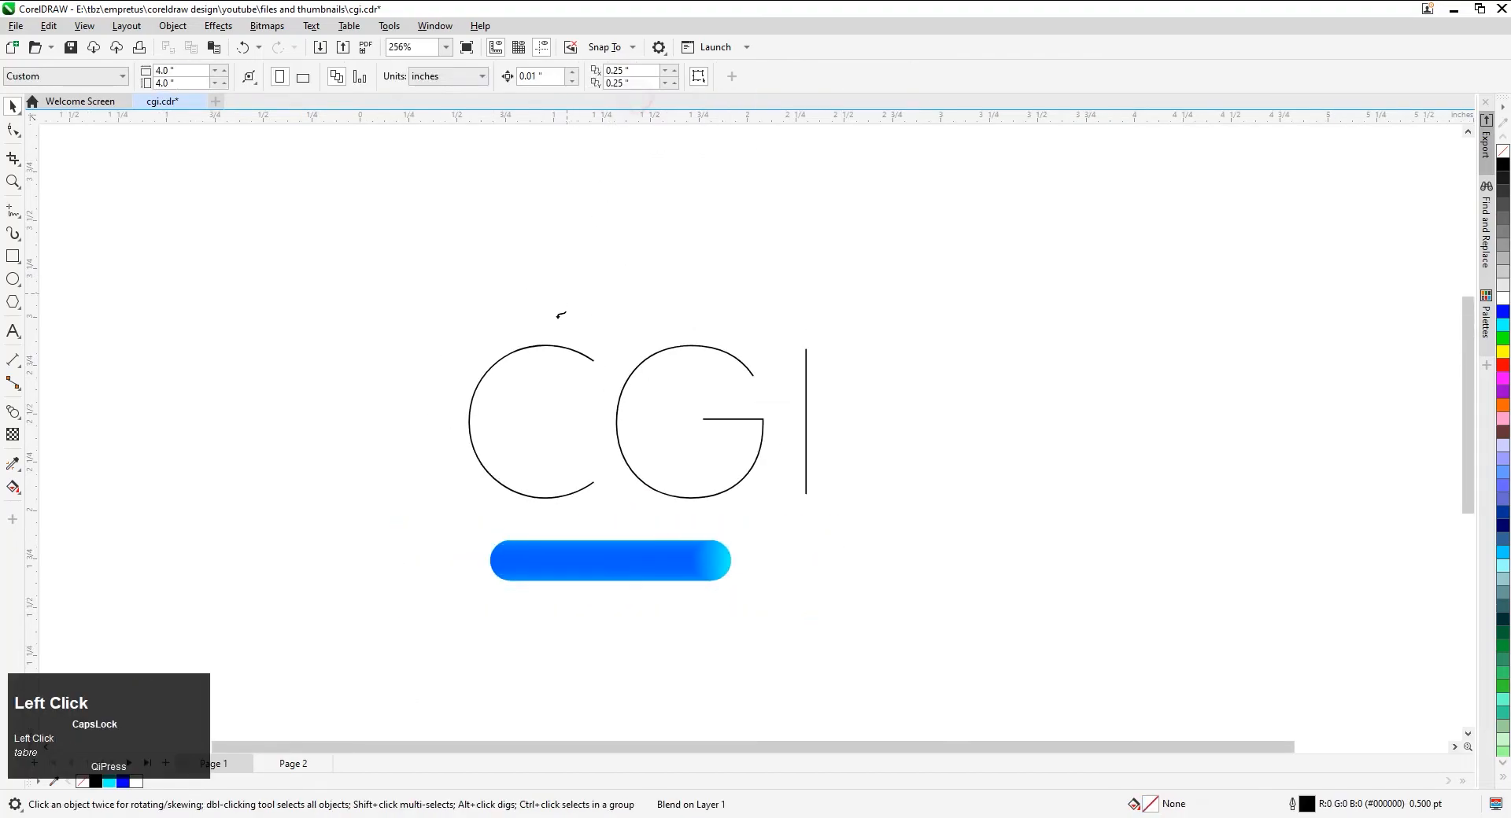
{"action": "left_click", "coordinate": [543, 350]}
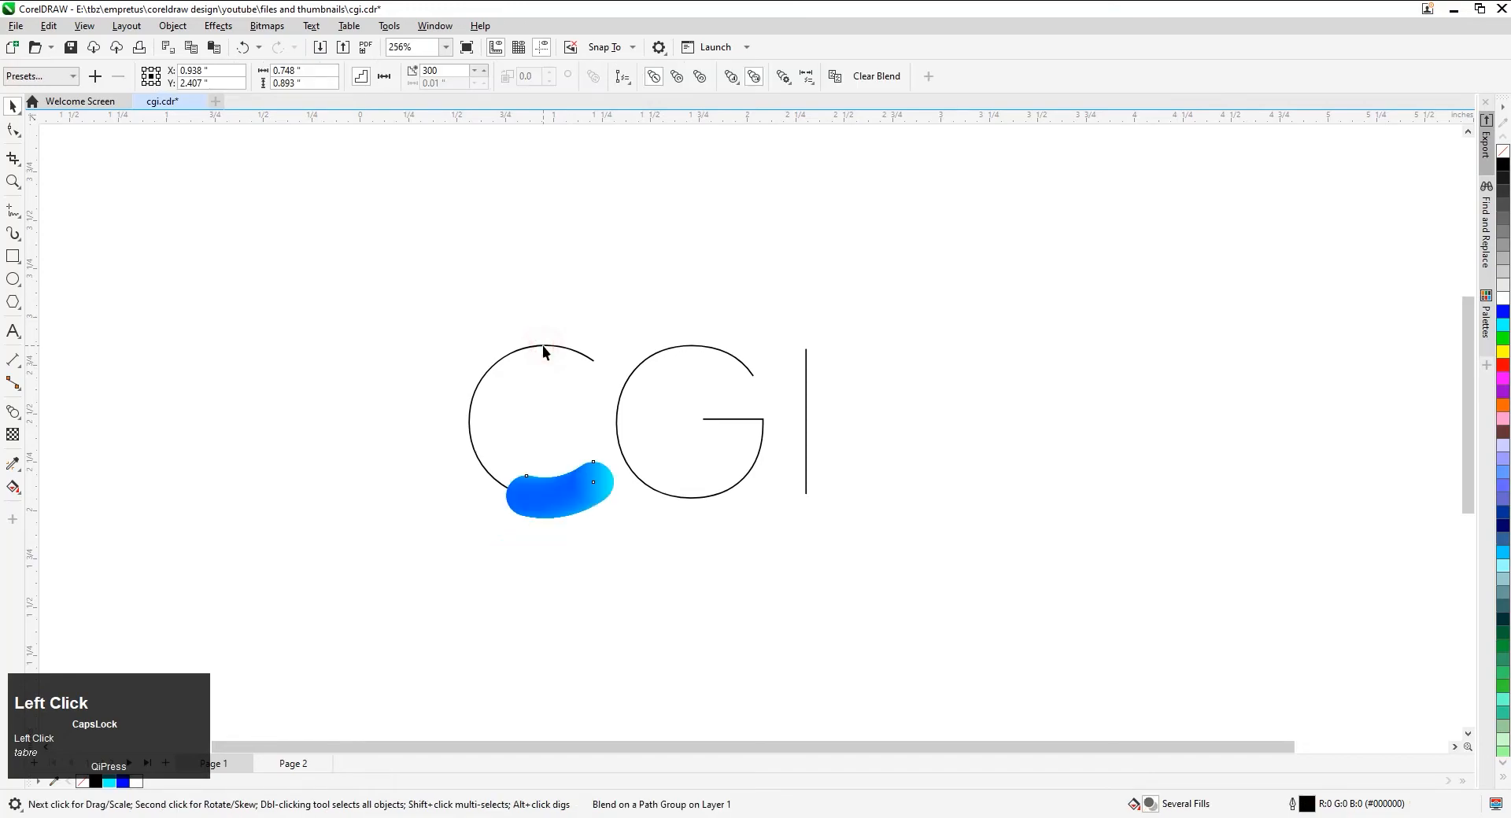
{"action": "left_click", "coordinate": [783, 76]}
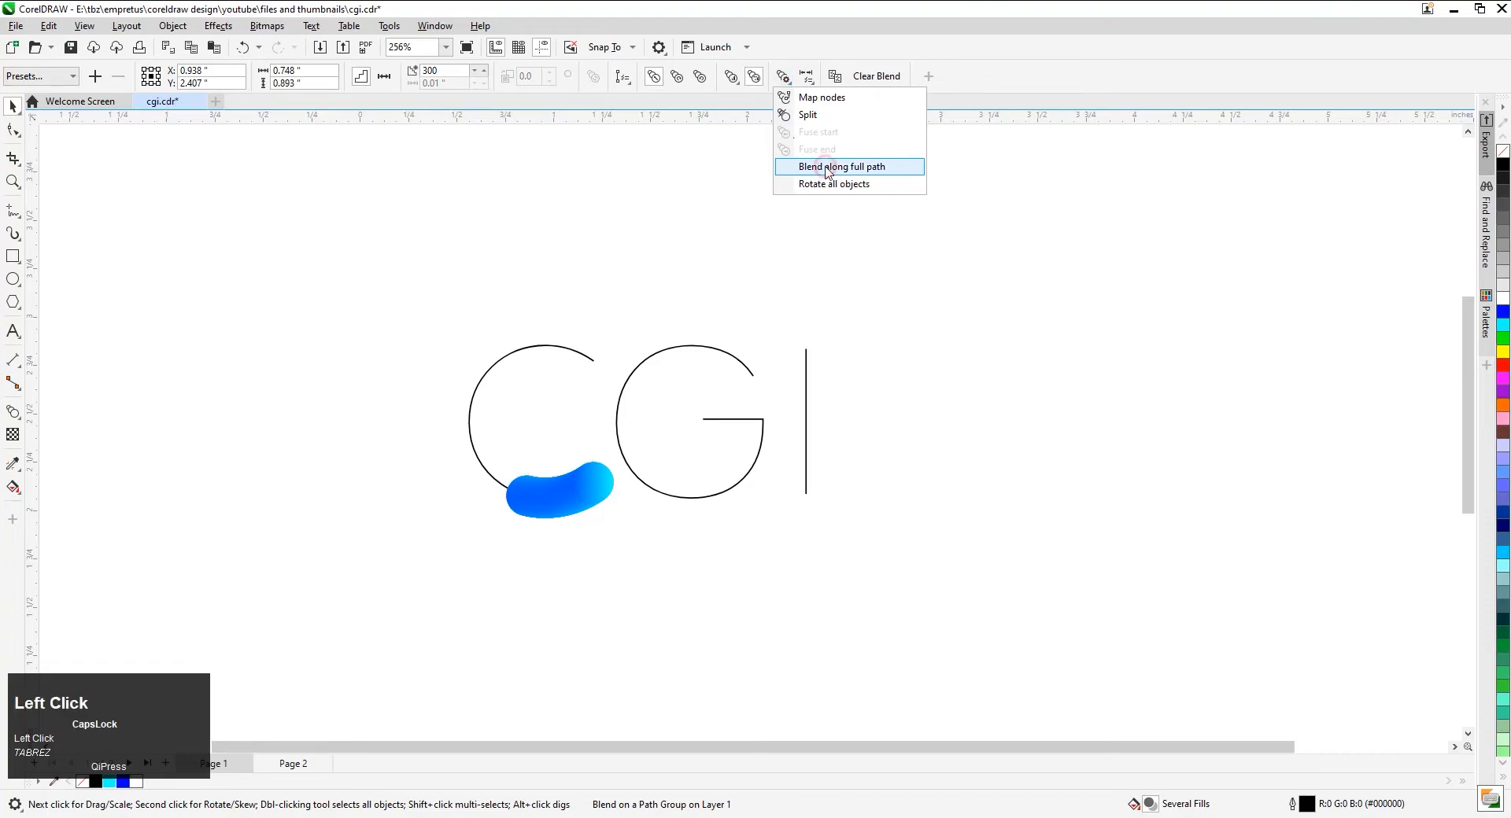
{"action": "left_click", "coordinate": [822, 167]}
{"action": "left_click", "coordinate": [538, 343]}
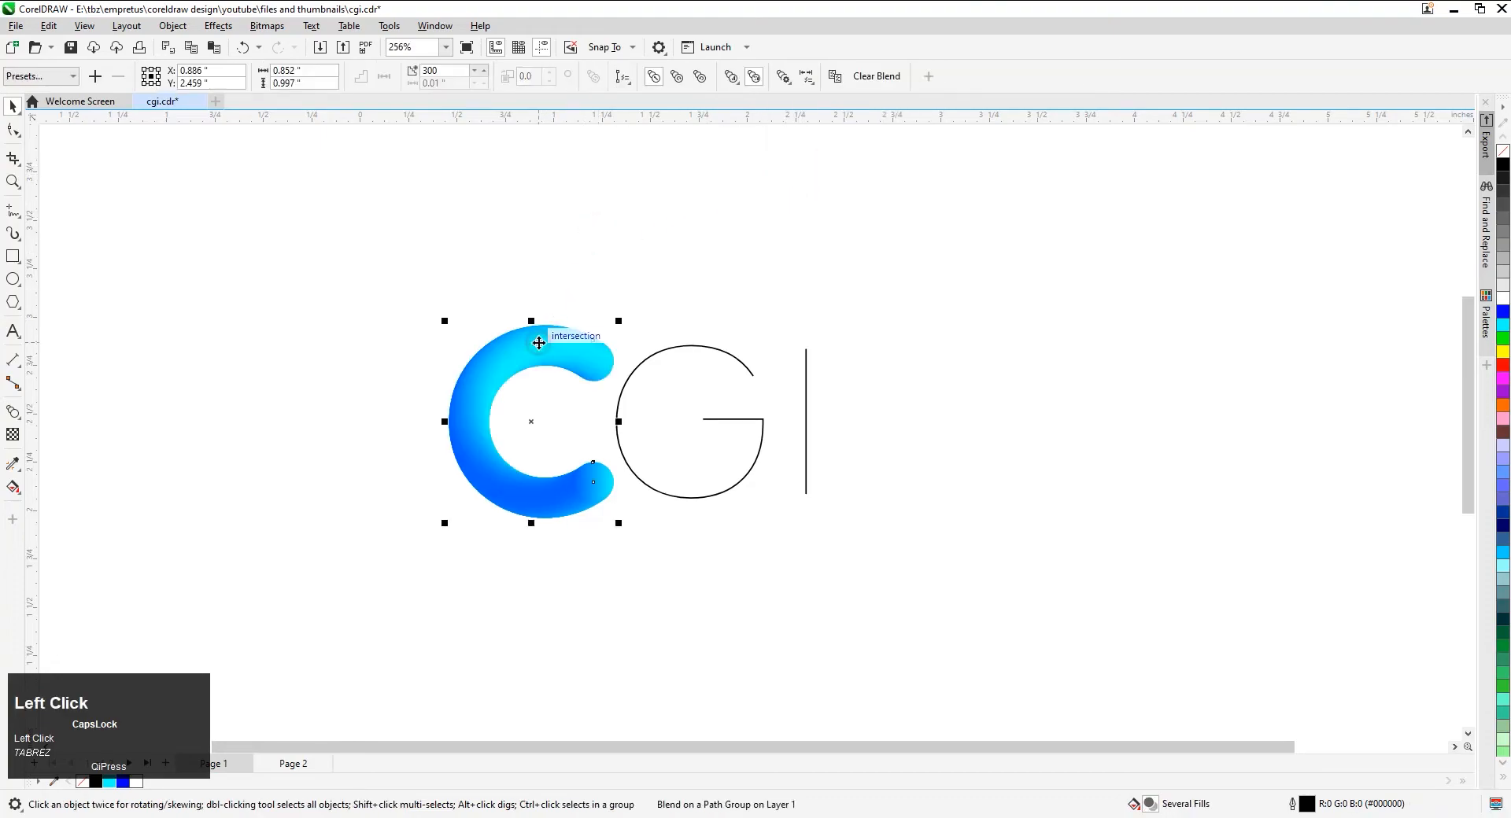
Duplicate the blended C, assign the G outline as the copy's new path, and delete the leftover C outline
{"action": "left_click_drag", "start_coordinate": [538, 343], "coordinate": [989, 315]}
{"action": "right_click", "coordinate": [989, 315]}
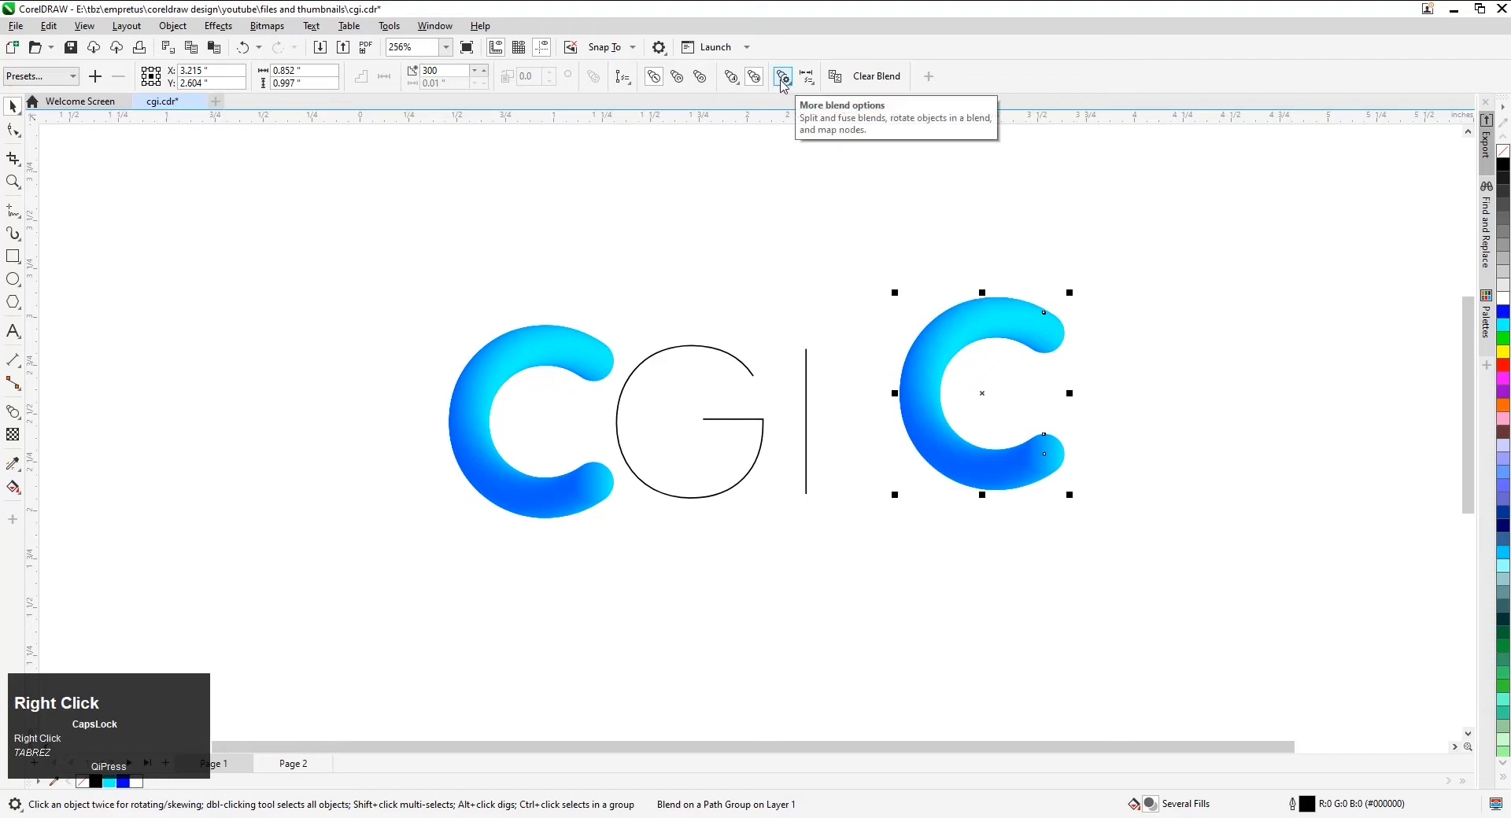
{"action": "left_click", "coordinate": [622, 76]}
{"action": "left_click", "coordinate": [636, 96]}
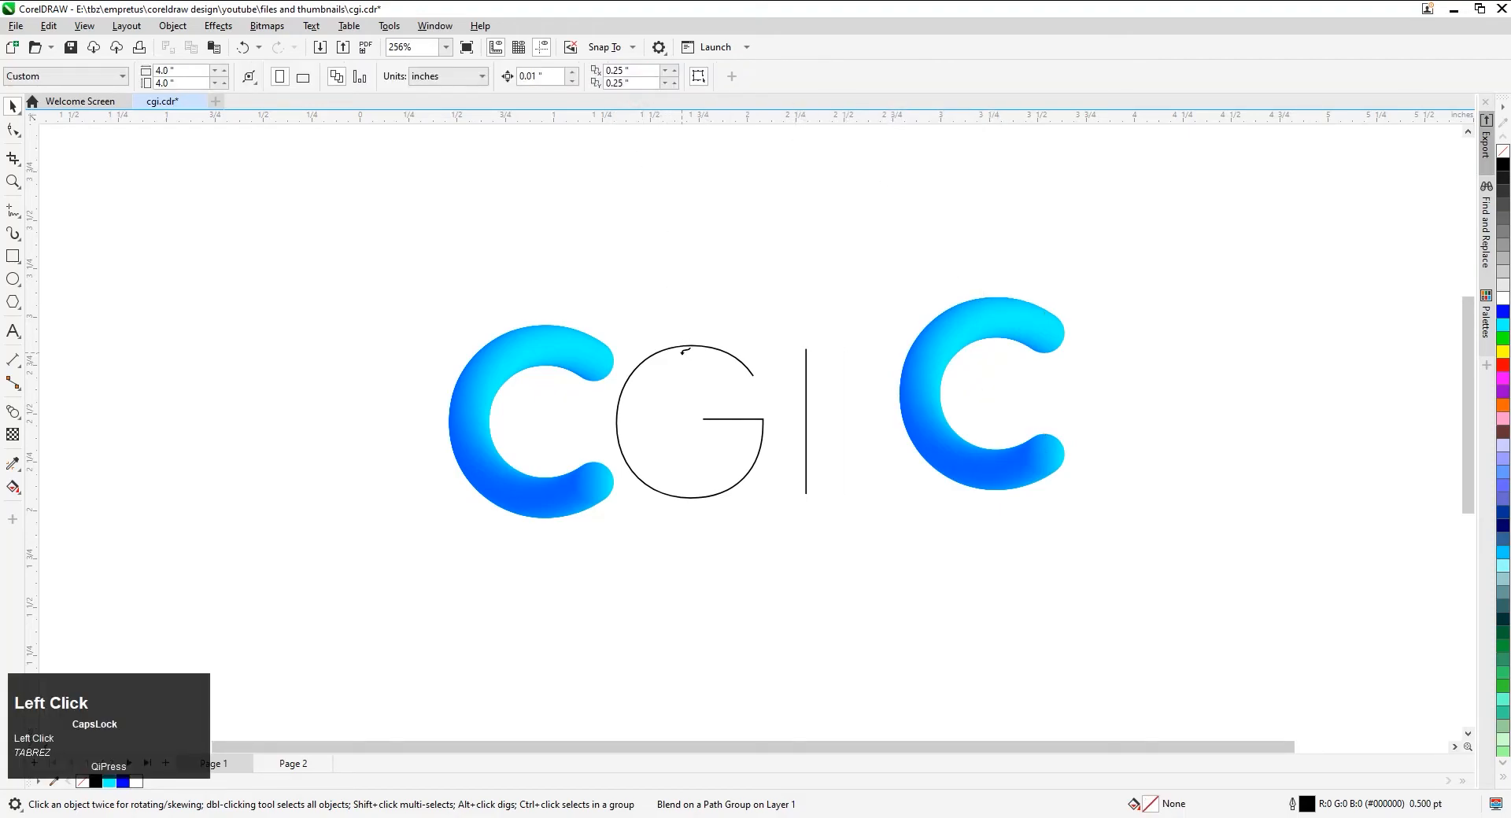
{"action": "left_click", "coordinate": [685, 345]}
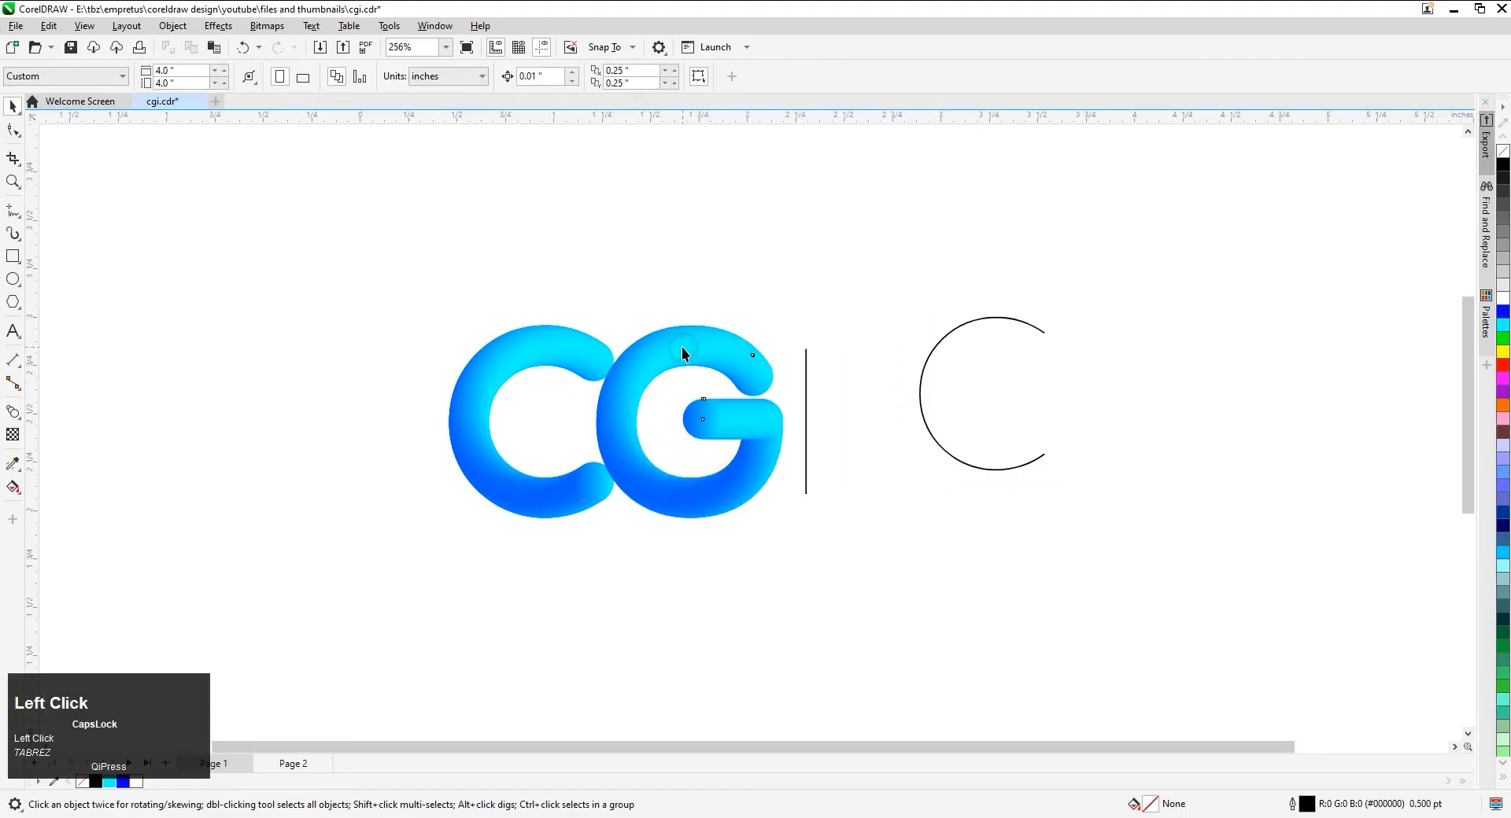
{"action": "left_click", "coordinate": [974, 391]}
{"action": "key", "text": "Delete"}
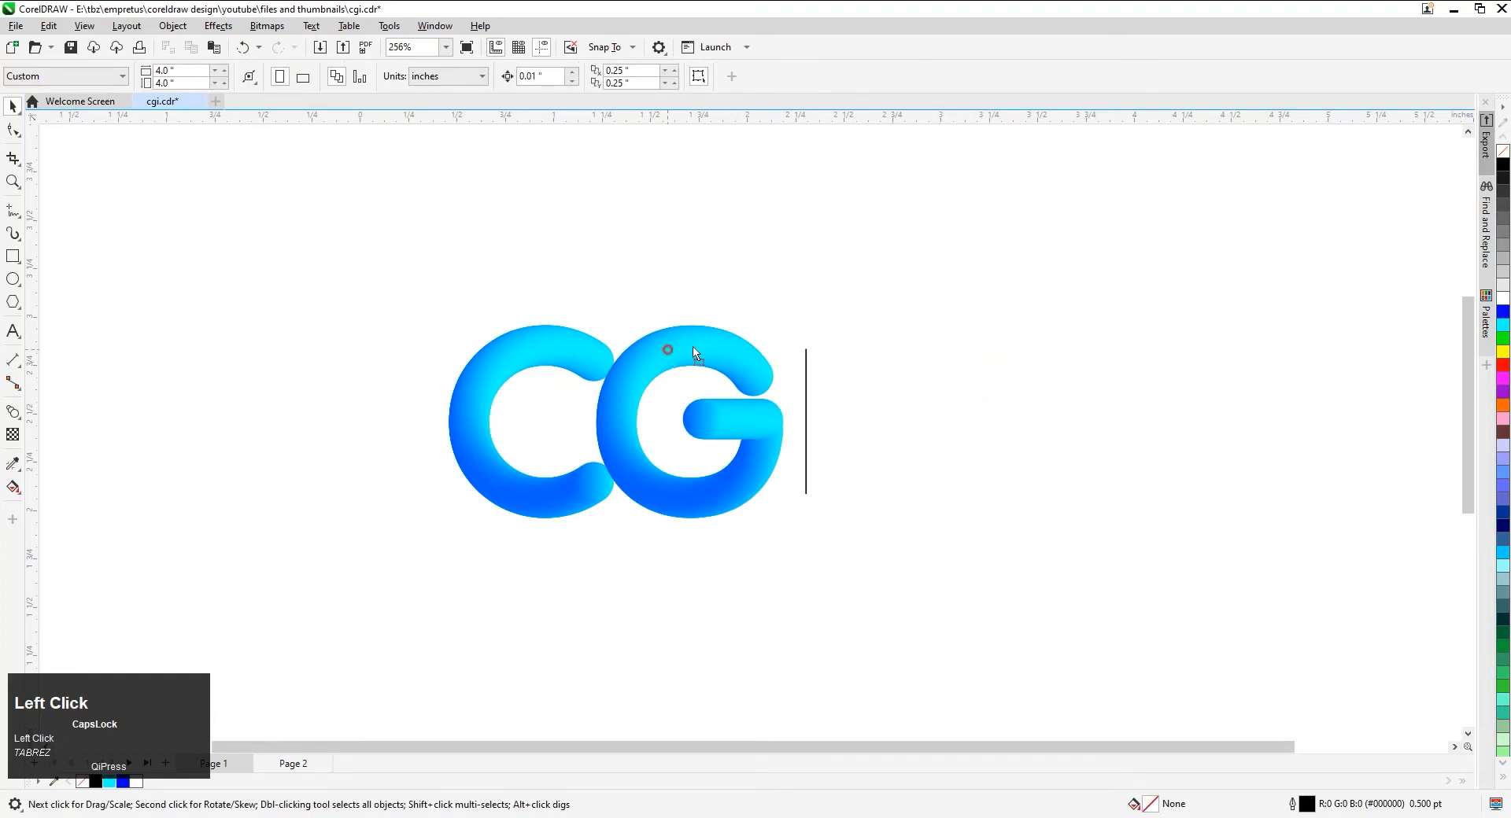
Duplicate the blended G, assign the vertical I line as the copy's new path, and delete the leftover G outline
{"action": "left_click_drag", "start_coordinate": [694, 352], "coordinate": [1091, 328]}
{"action": "right_click", "coordinate": [1092, 334]}
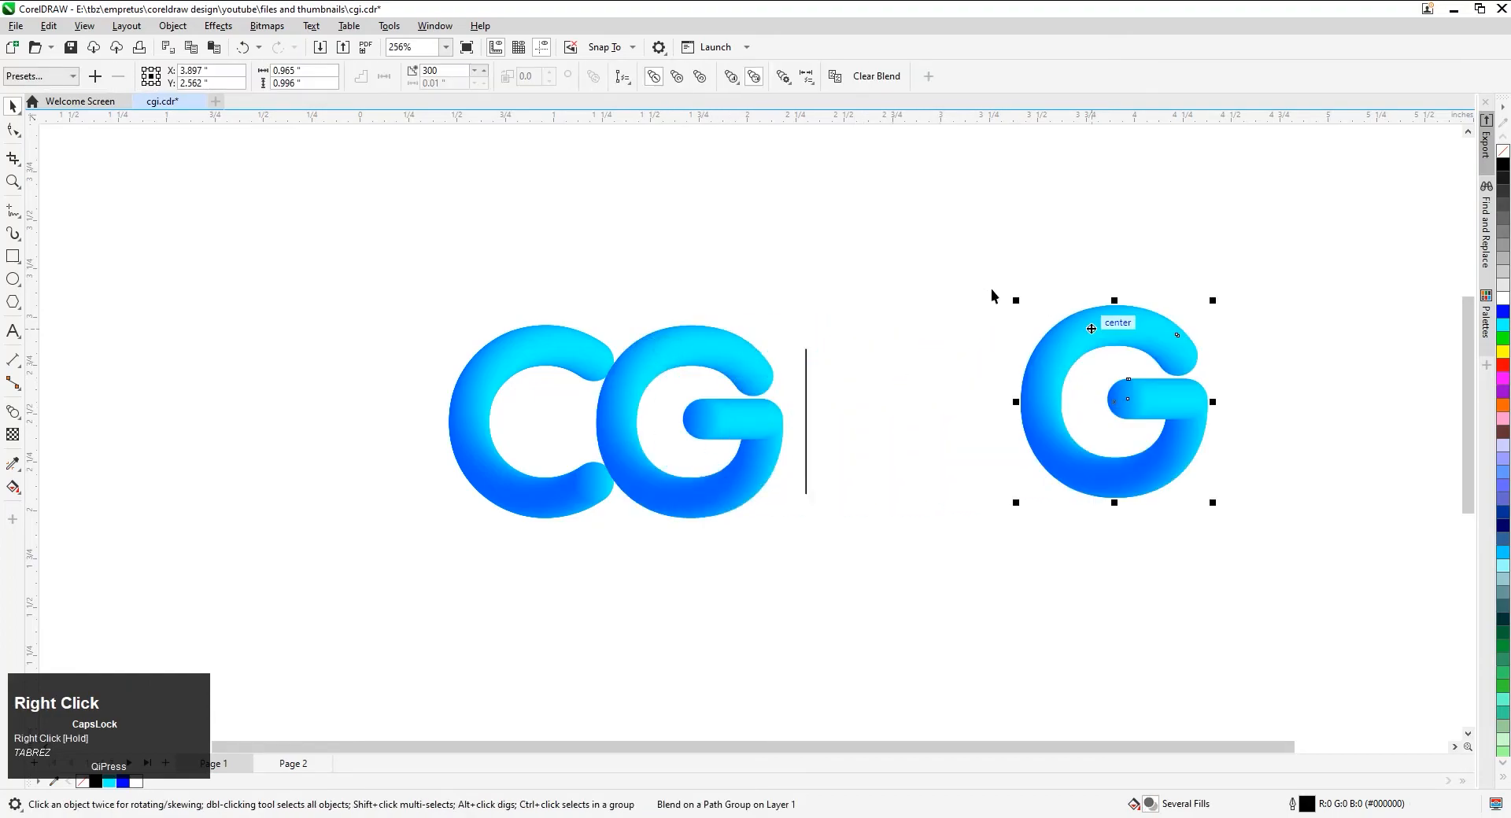
{"action": "left_click", "coordinate": [653, 76]}
{"action": "left_click", "coordinate": [656, 94]}
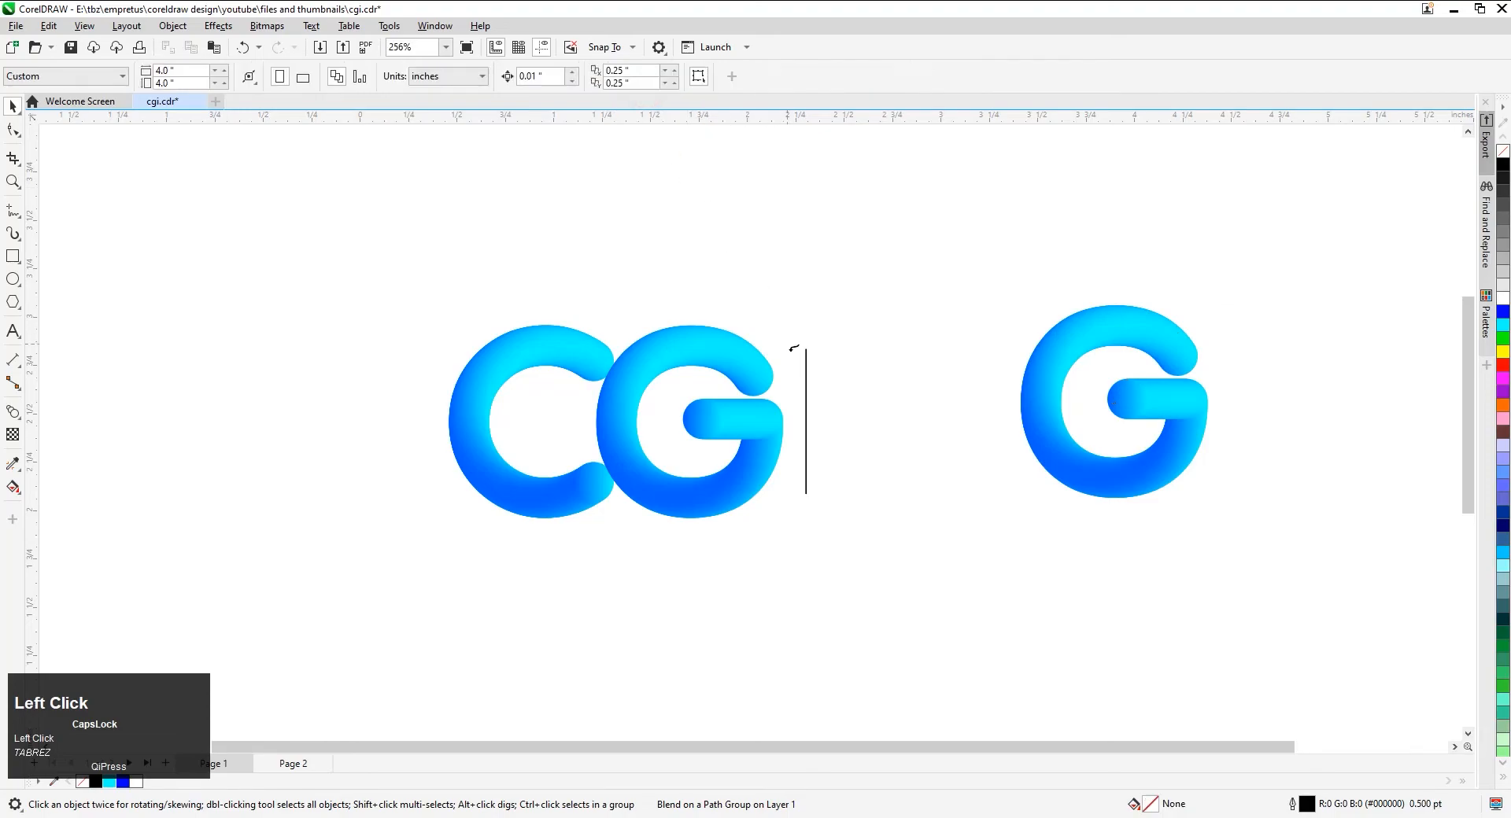
{"action": "left_click", "coordinate": [806, 354]}
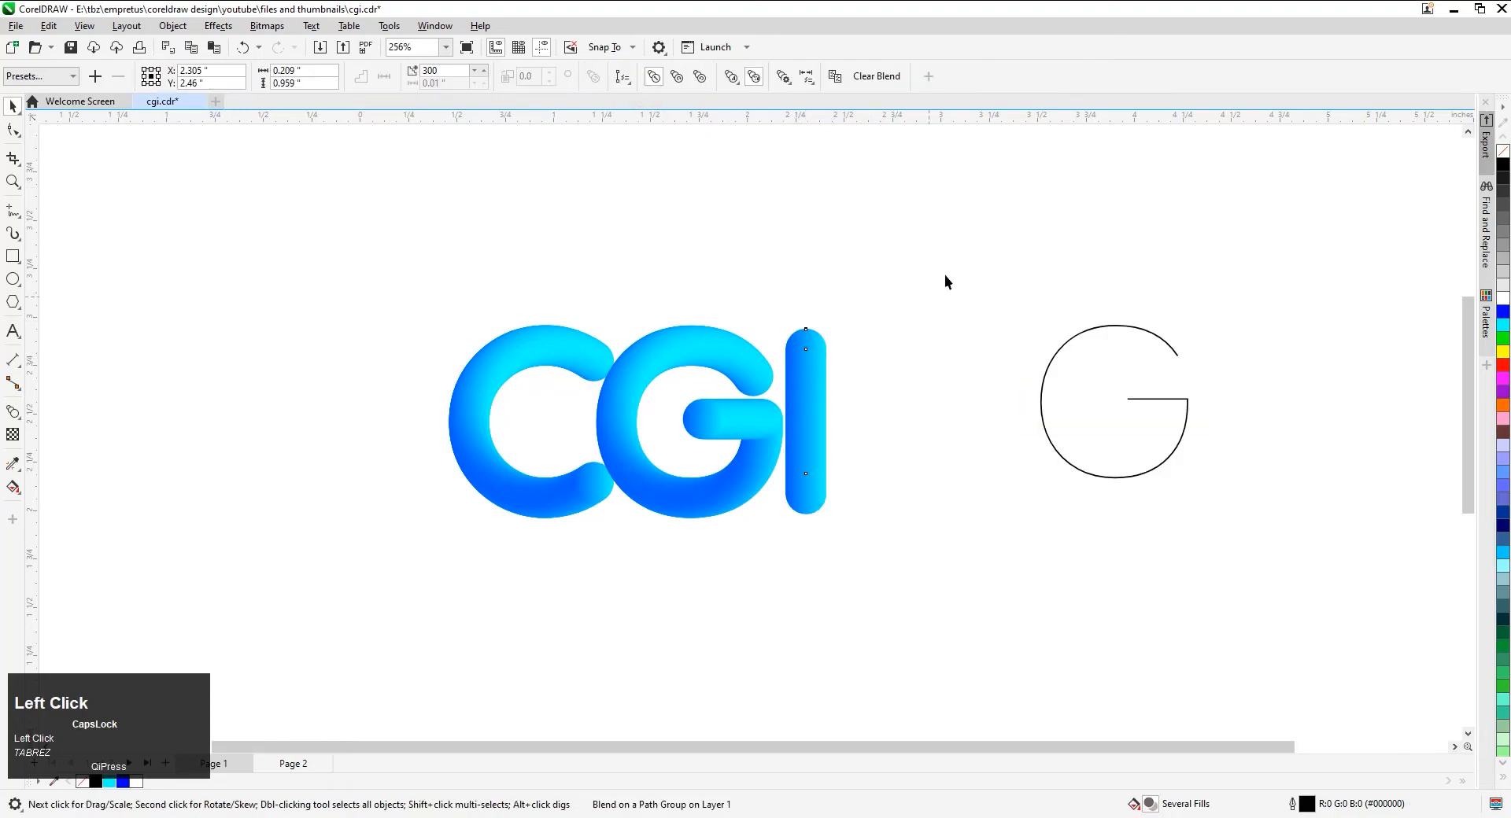
{"action": "left_click_drag", "start_coordinate": [1070, 331], "coordinate": [1321, 573]}
{"action": "key", "text": "Delete"}
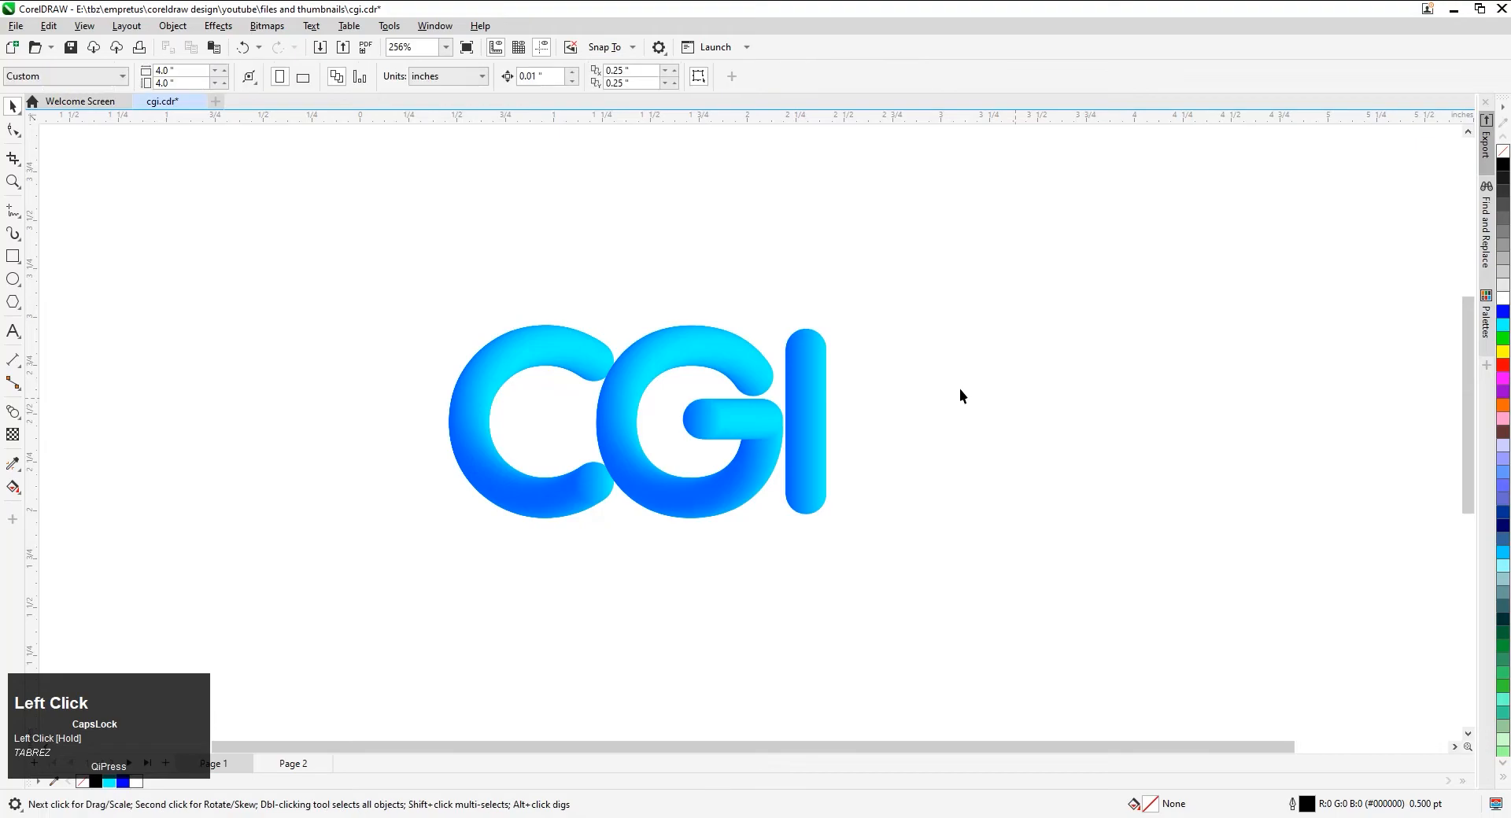
Reposition the I and the C horizontally so that narrow gaps separate the three letters
{"action": "scroll", "coordinate": [884, 393], "scroll_direction": "down", "scroll_amount": 2}
{"action": "left_click_drag", "start_coordinate": [826, 419], "coordinate": [900, 429]}
{"action": "left_click", "coordinate": [661, 460]}
{"action": "left_click_drag", "start_coordinate": [671, 465], "coordinate": [618, 474]}
{"action": "left_click", "coordinate": [695, 534]}
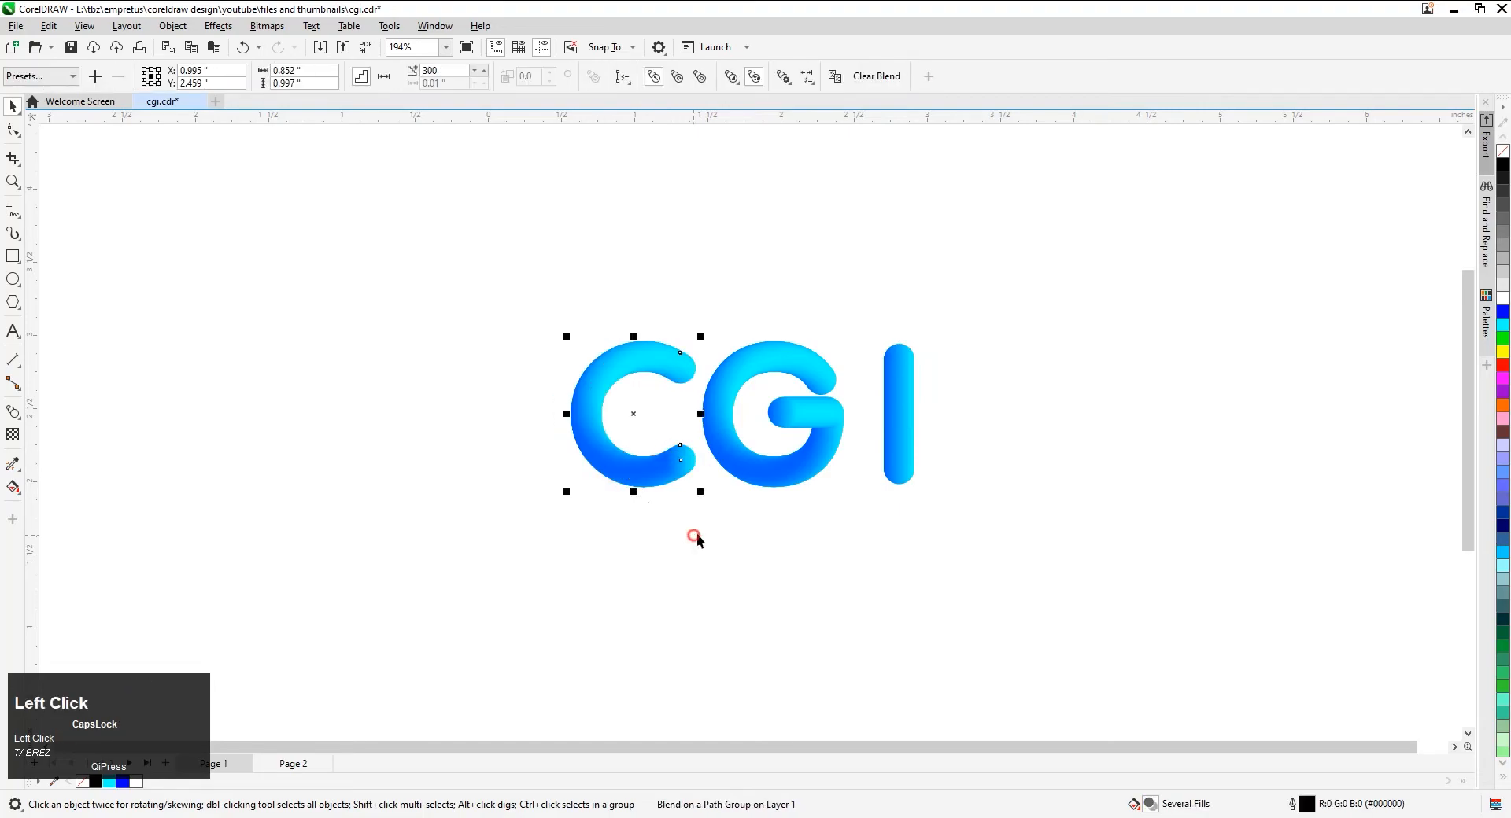
{"action": "scroll", "coordinate": [882, 404], "scroll_direction": "up", "scroll_amount": 1}
{"action": "scroll", "coordinate": [881, 405], "scroll_direction": "up", "scroll_amount": 1}
{"action": "left_click_drag", "start_coordinate": [913, 421], "coordinate": [883, 418]}
Taper the I by scaling the control circle at its lower end to 58.6% about its centre
{"action": "left_click_drag", "start_coordinate": [961, 247], "coordinate": [819, 405]}
{"action": "left_click_drag", "start_coordinate": [989, 472], "coordinate": [863, 553]}
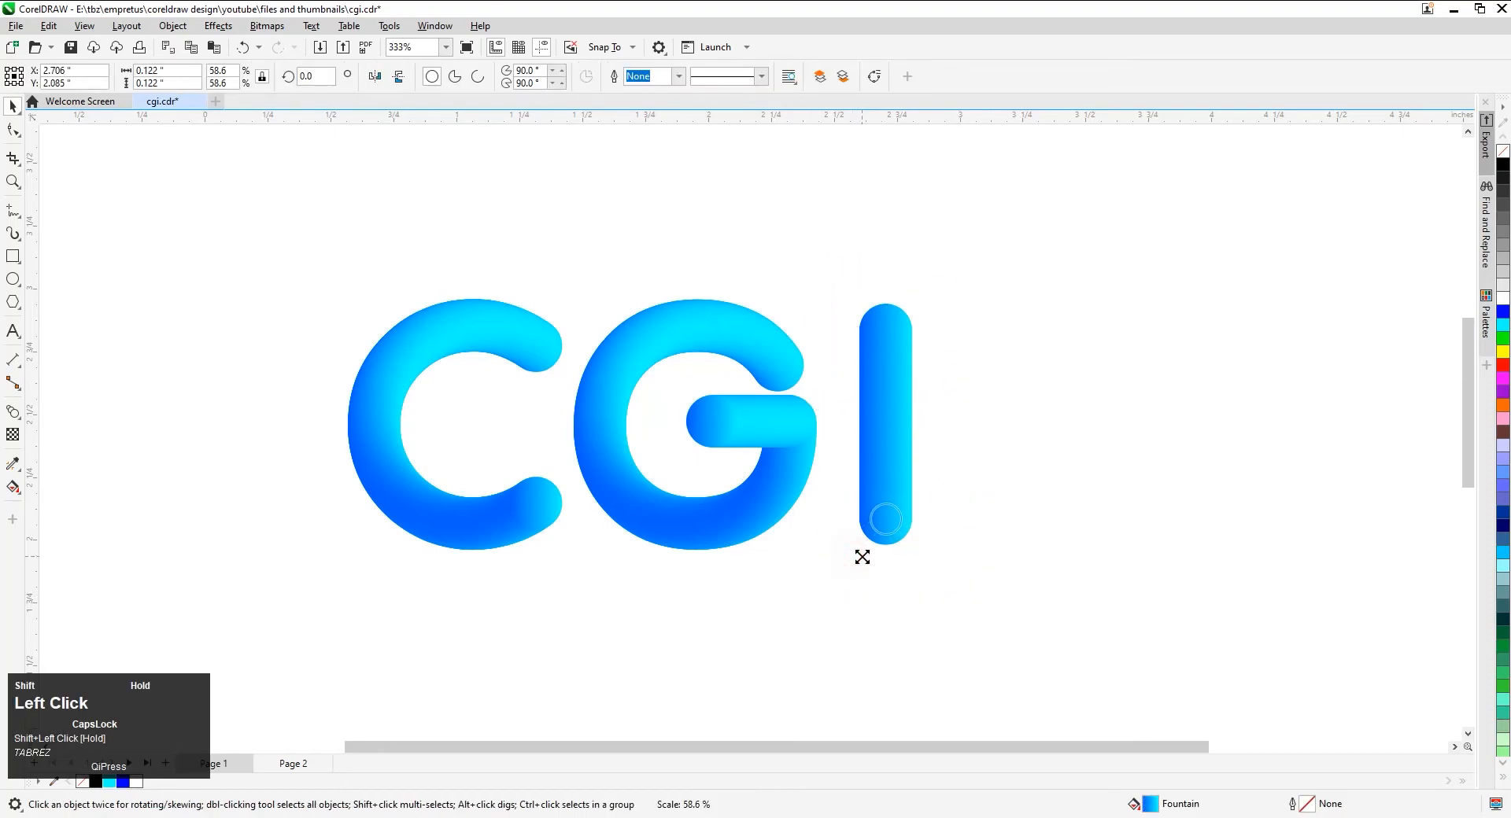
{"action": "left_click", "coordinate": [832, 607]}
Taper the G by scaling the control circle at its crossbar's inner end to 56.9% about its centre
{"action": "left_click_drag", "start_coordinate": [661, 376], "coordinate": [759, 469]}
{"action": "key", "text": "ctrl+z"}
{"action": "left_click", "coordinate": [712, 591]}
{"action": "left_click_drag", "start_coordinate": [619, 612], "coordinate": [751, 373]}
{"action": "left_click_drag", "start_coordinate": [746, 456], "coordinate": [735, 460]}
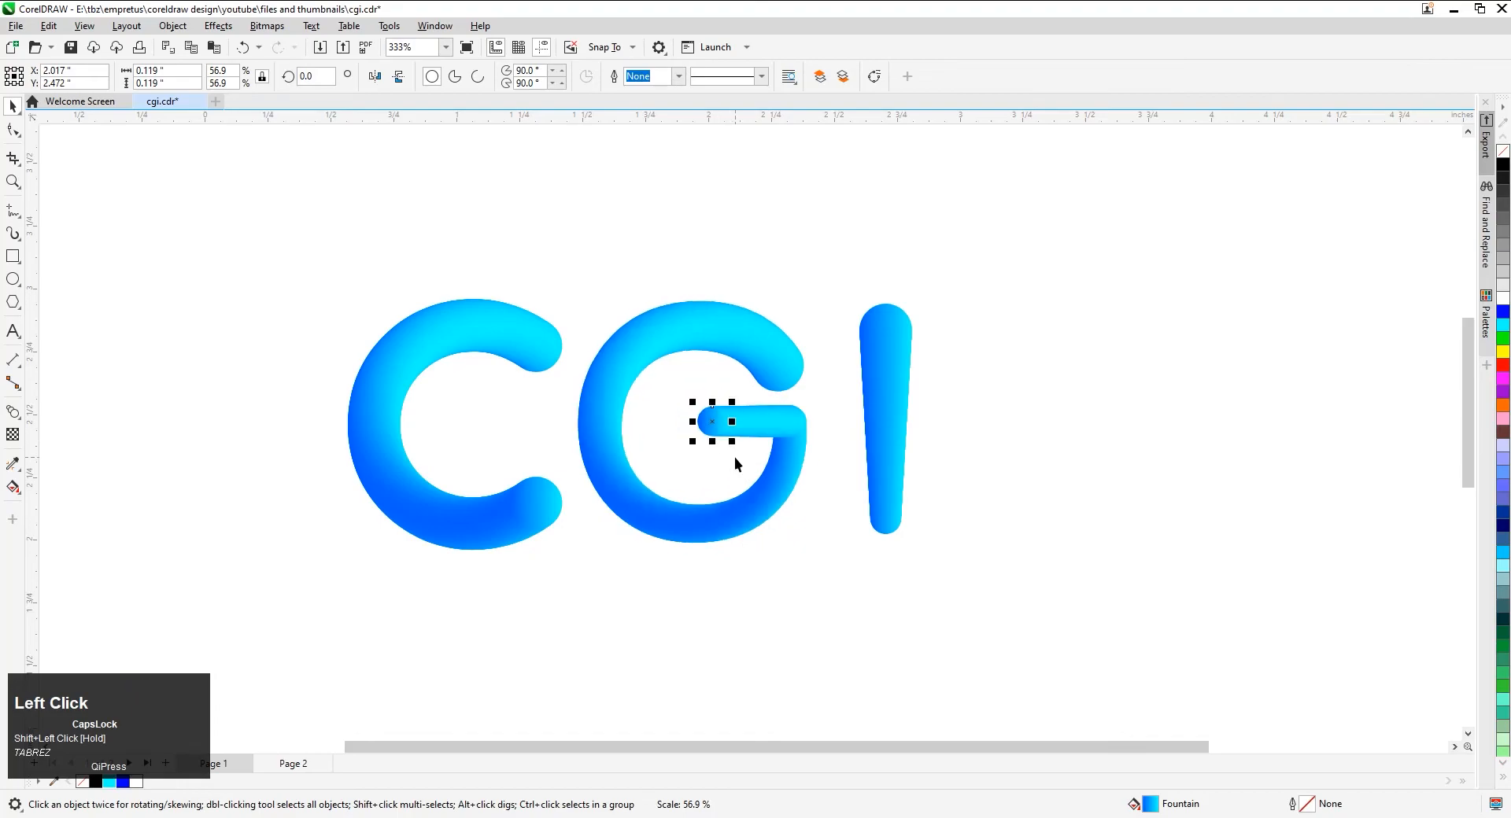
{"action": "left_click", "coordinate": [771, 632]}
Taper the C by scaling the control circle at its upper end to 56.6% about its centre
{"action": "left_click_drag", "start_coordinate": [491, 429], "coordinate": [485, 428]}
{"action": "left_click_drag", "start_coordinate": [567, 379], "coordinate": [555, 387]}
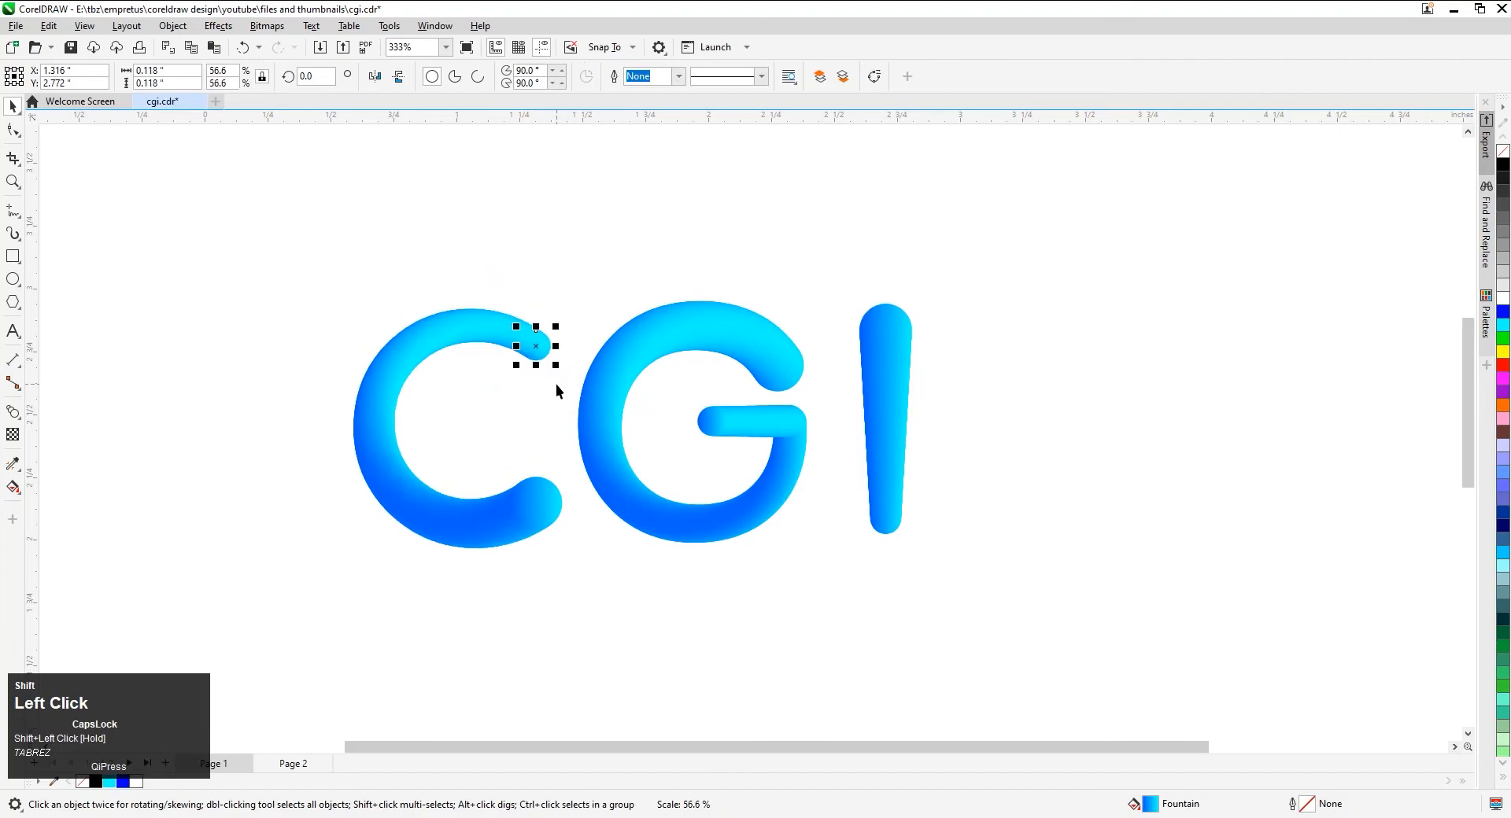
{"action": "left_click", "coordinate": [586, 260]}
Align all three letters along their bottom edges
{"action": "left_click_drag", "start_coordinate": [285, 265], "coordinate": [413, 370]}
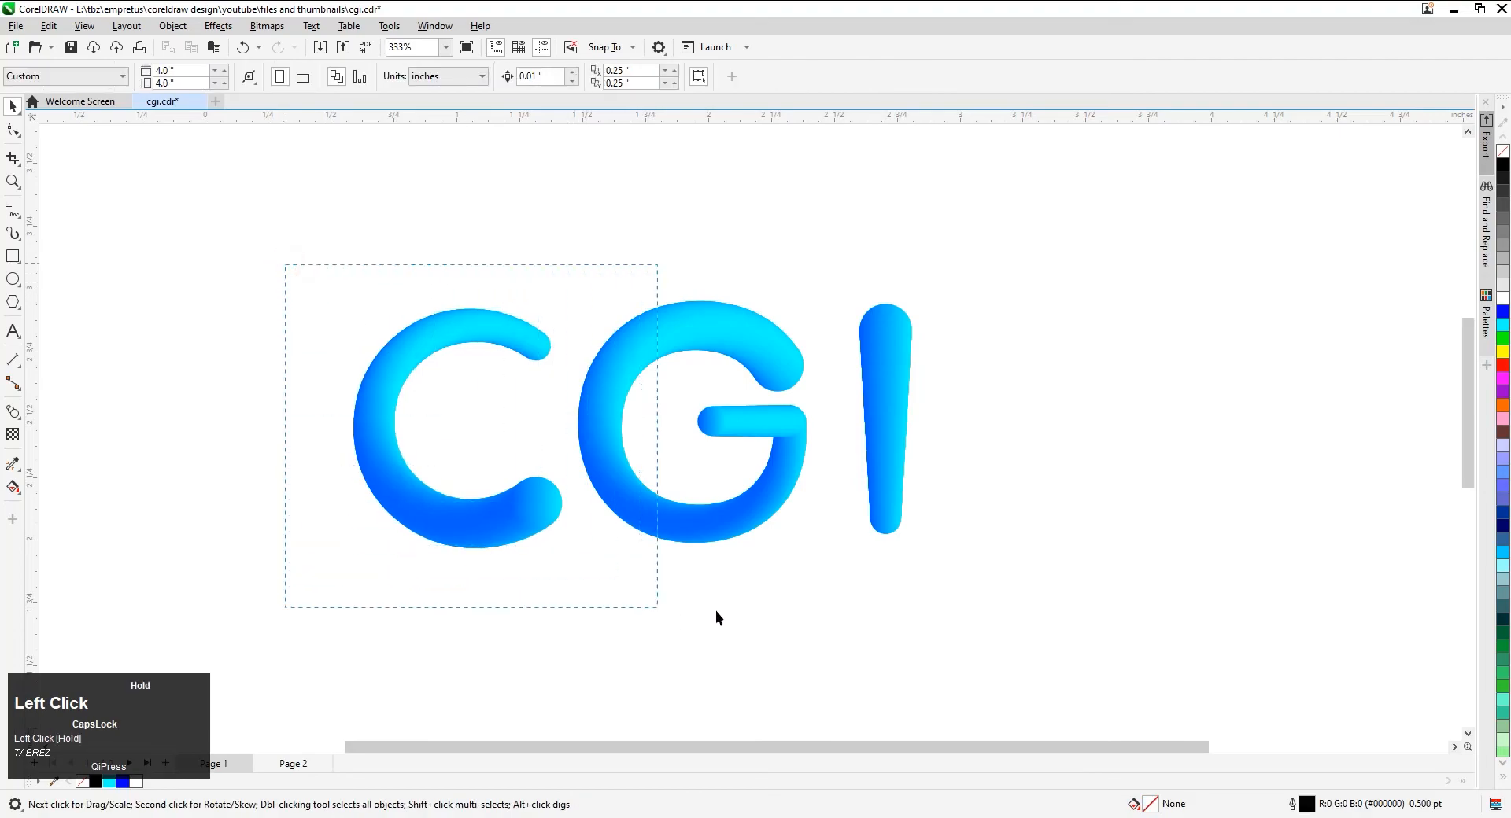
{"action": "left_click_drag", "start_coordinate": [1001, 621], "coordinate": [1002, 620]}
{"action": "key", "text": "b"}
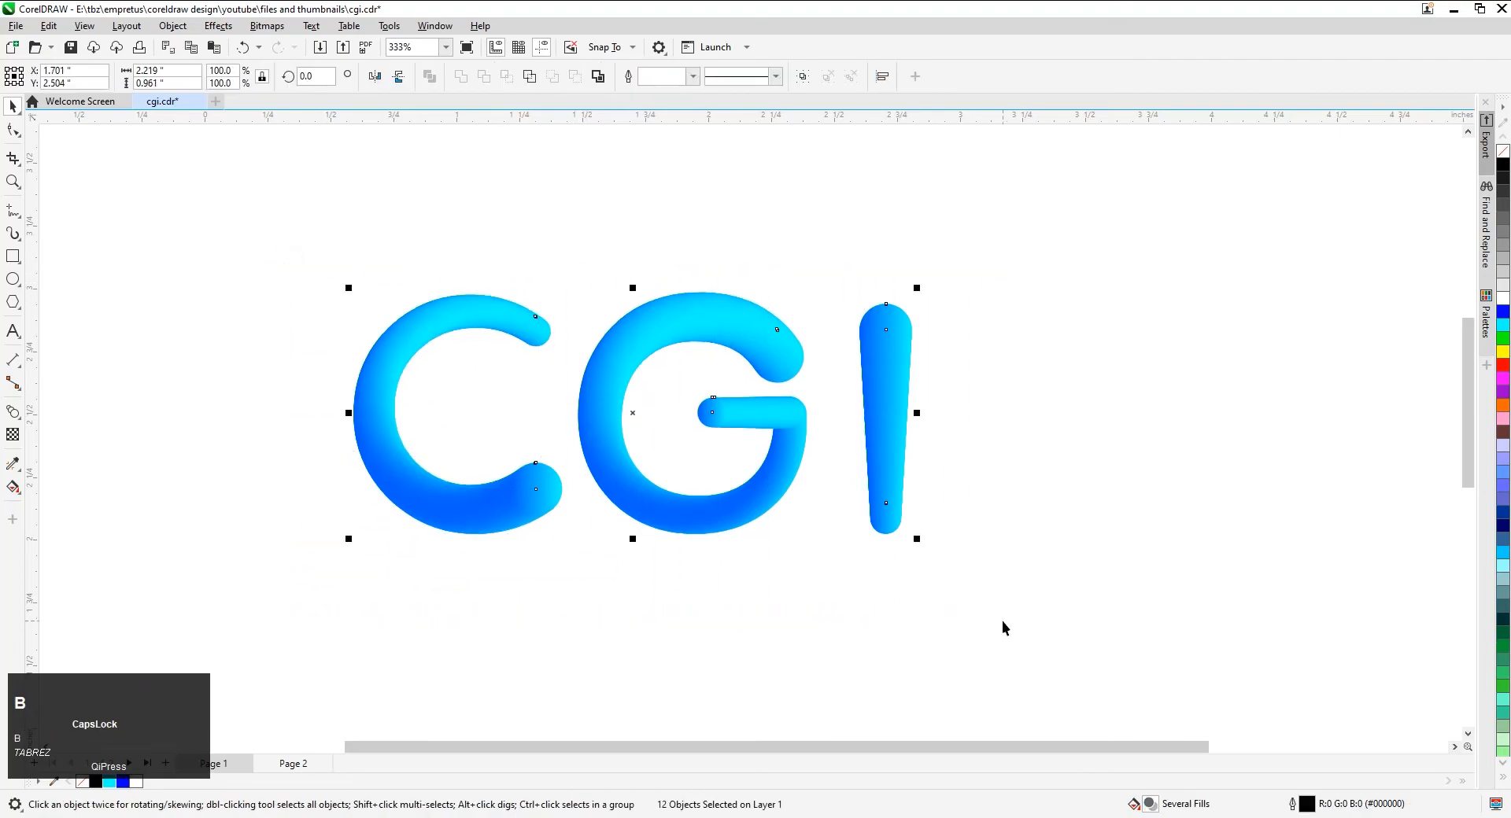
{"action": "left_click", "coordinate": [1003, 620]}
Fit the finished lettering to the view and examine it in a full-screen preview
{"action": "scroll", "coordinate": [1002, 620], "scroll_direction": "left", "scroll_amount": 1}
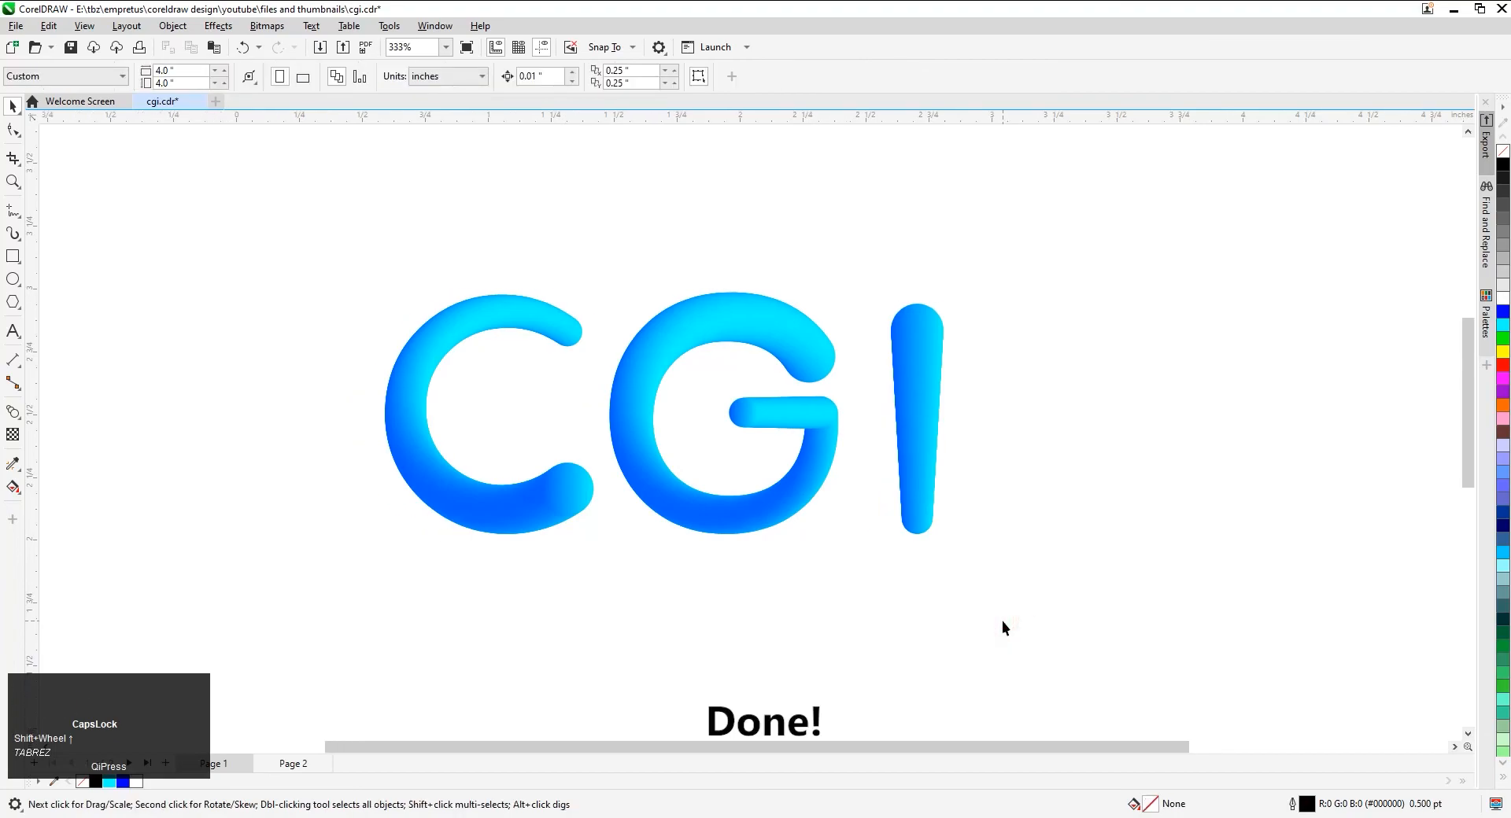
{"action": "key", "text": "F4"}
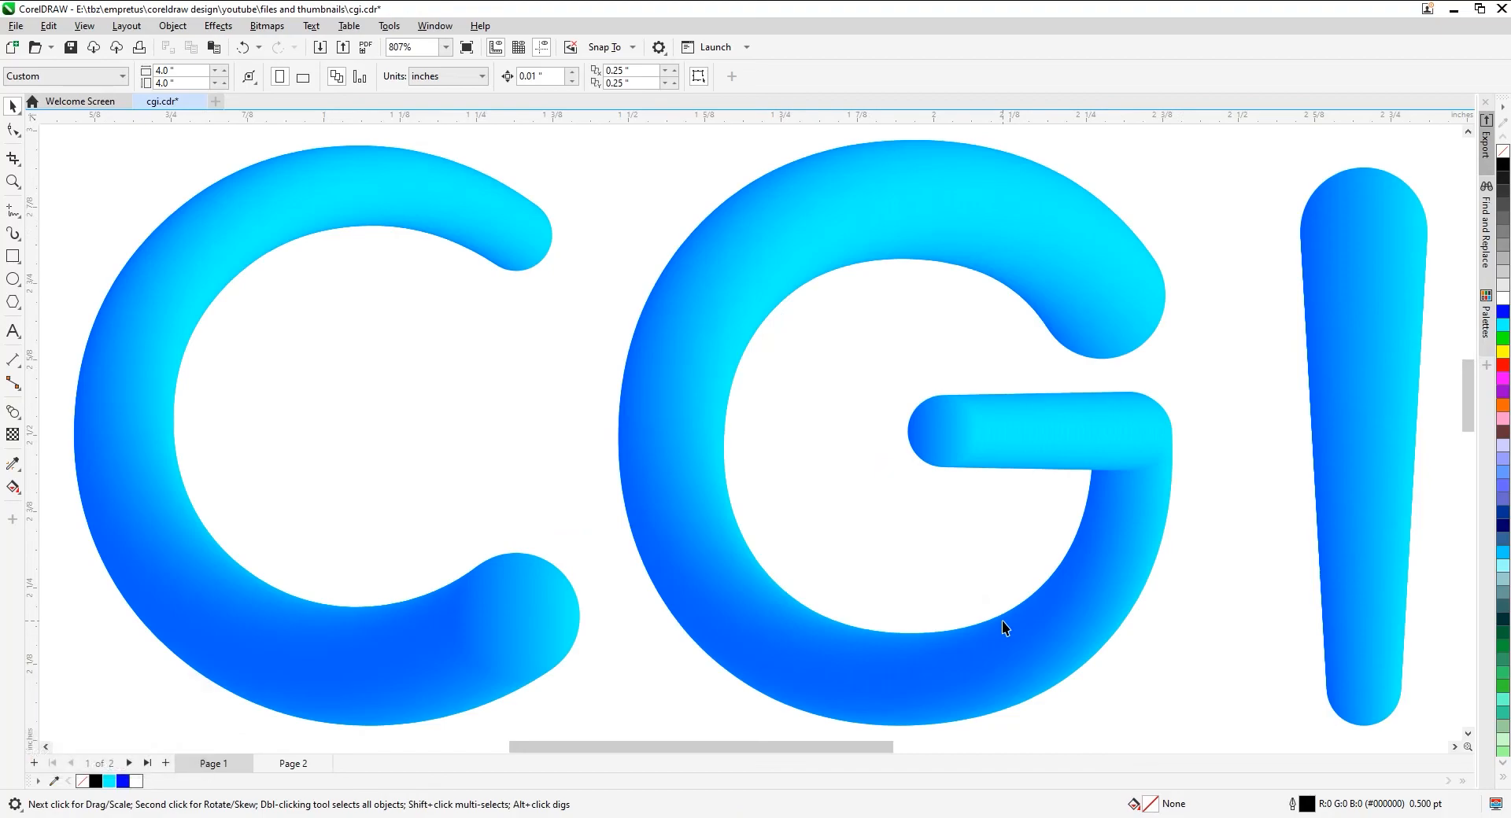
{"action": "key", "text": "F9"}
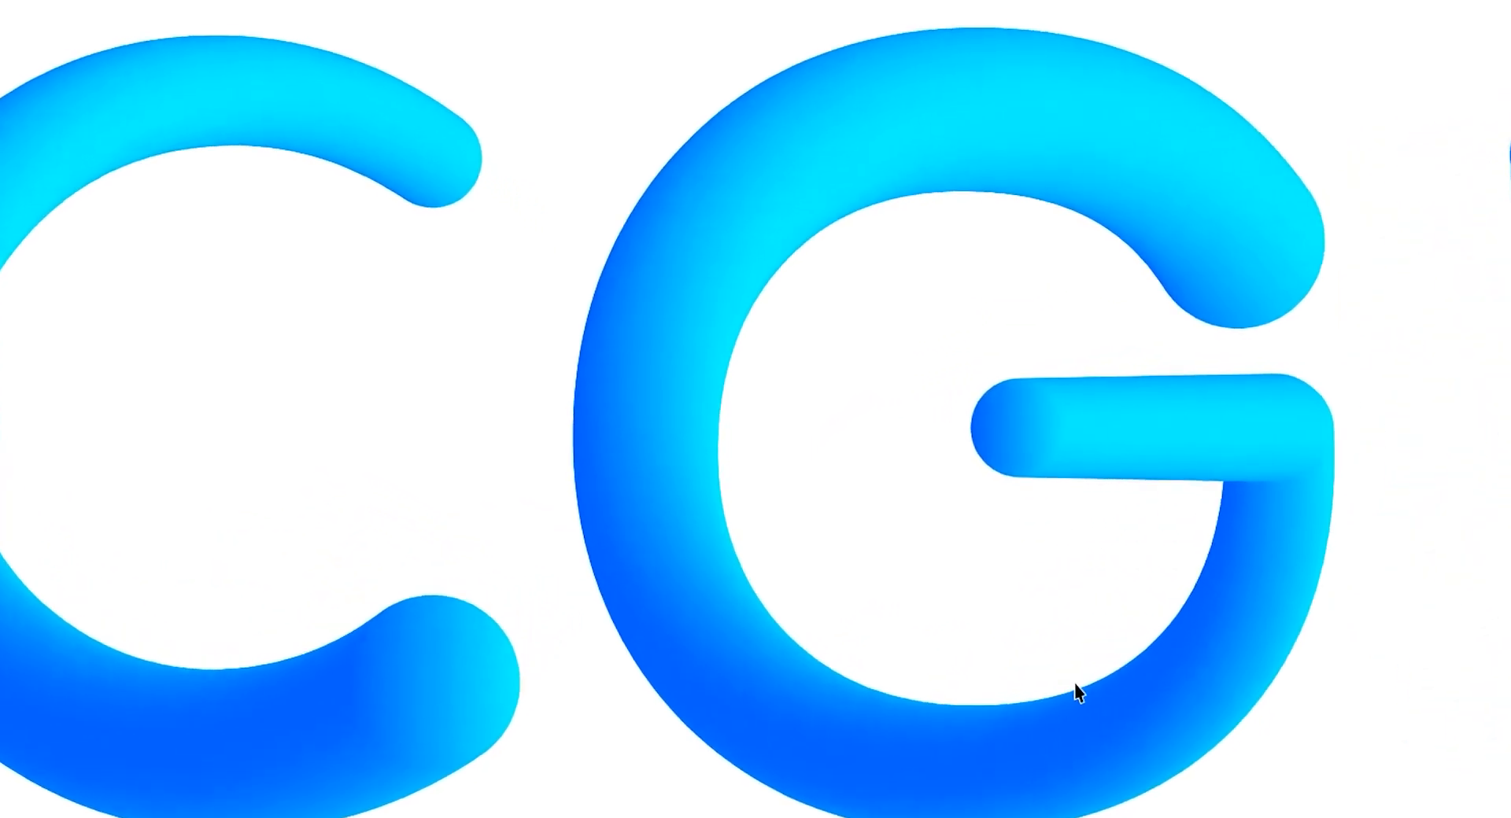